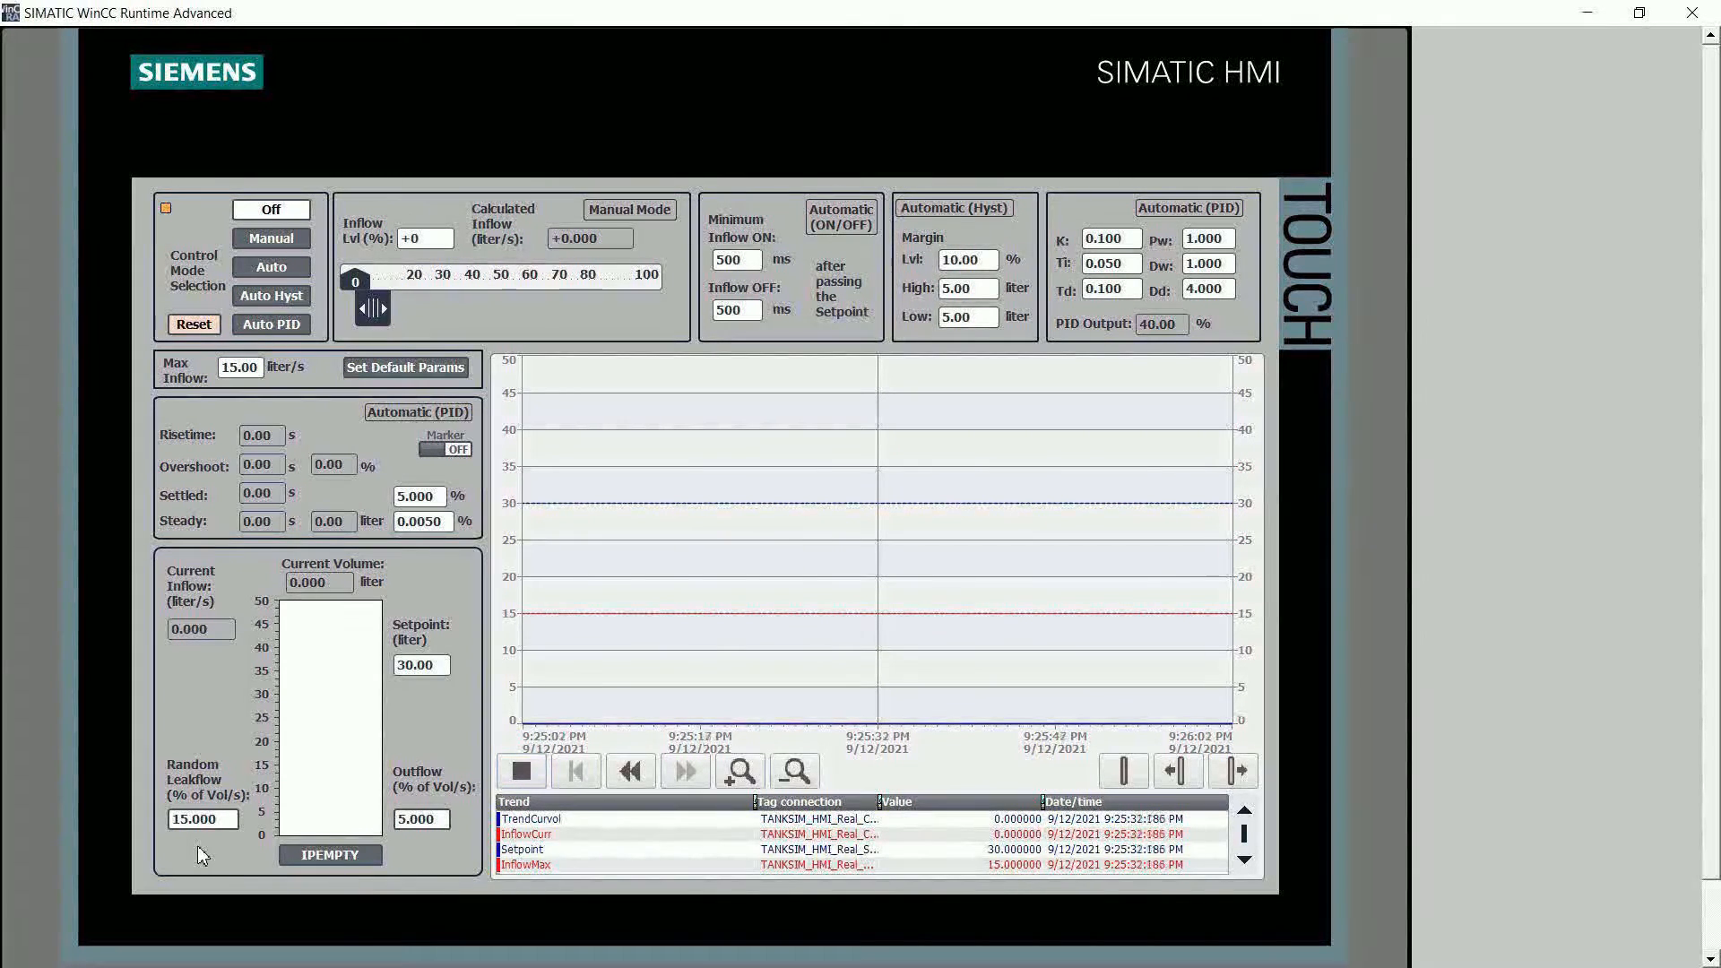
# Step: Run the tank simulation in Auto PID mode and pause the trend chart to hold the step response
pyautogui.click(281, 335)
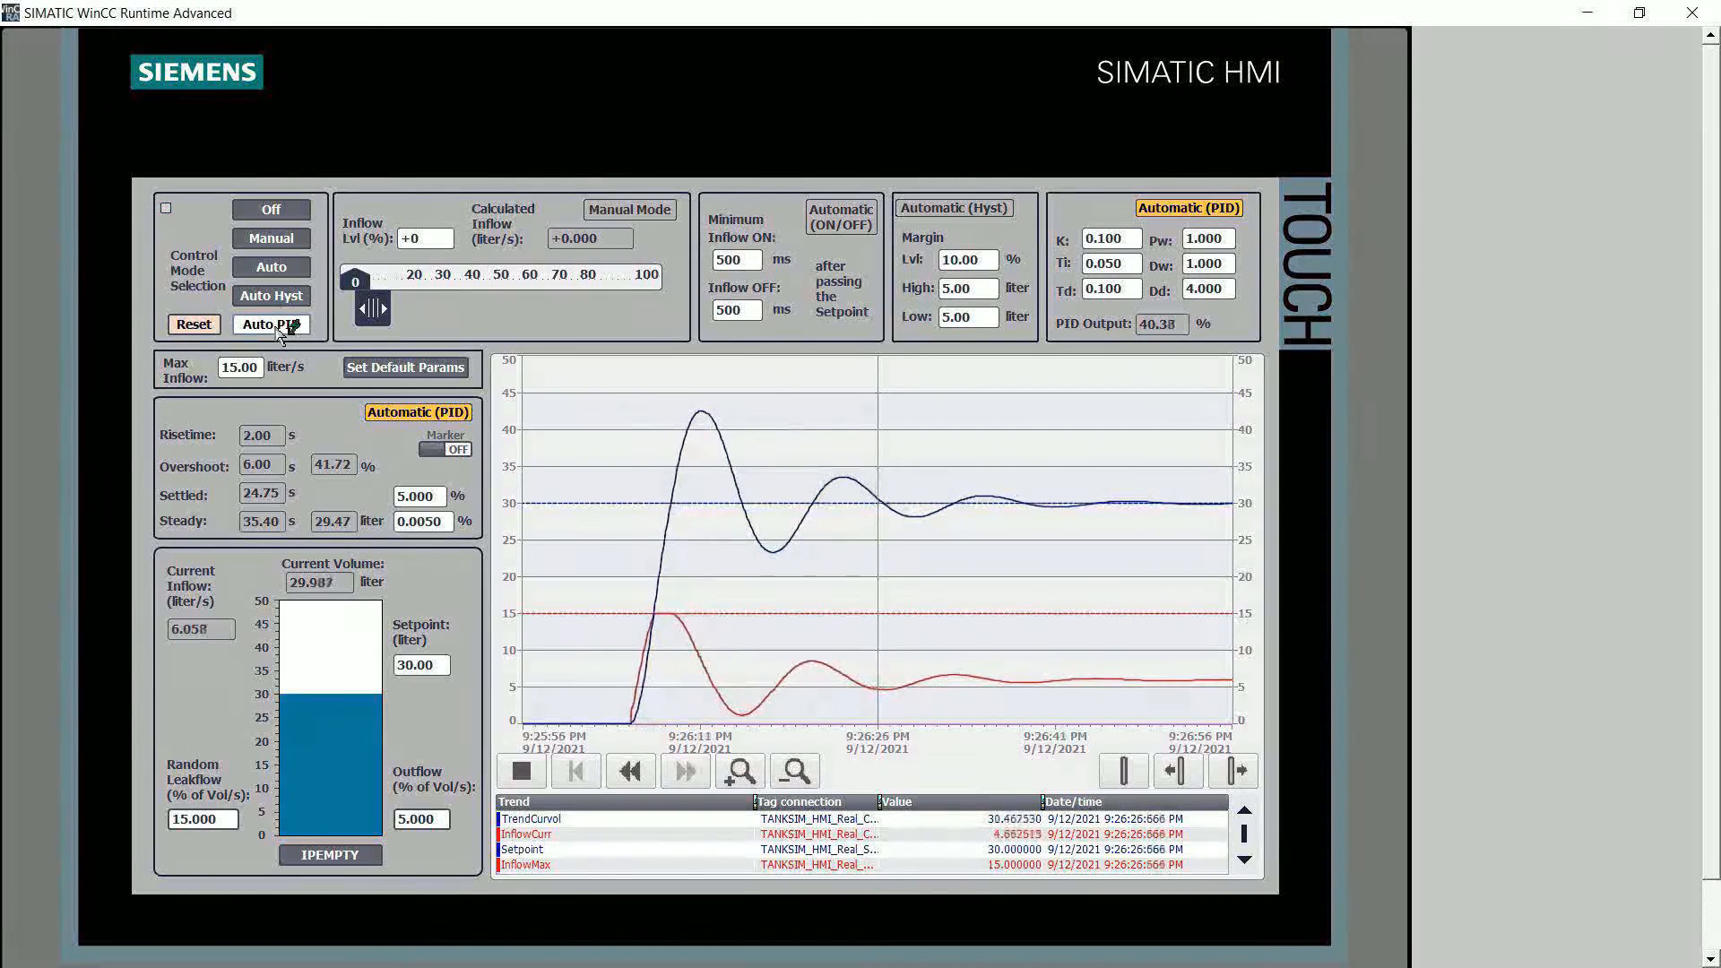
pyautogui.click(523, 773)
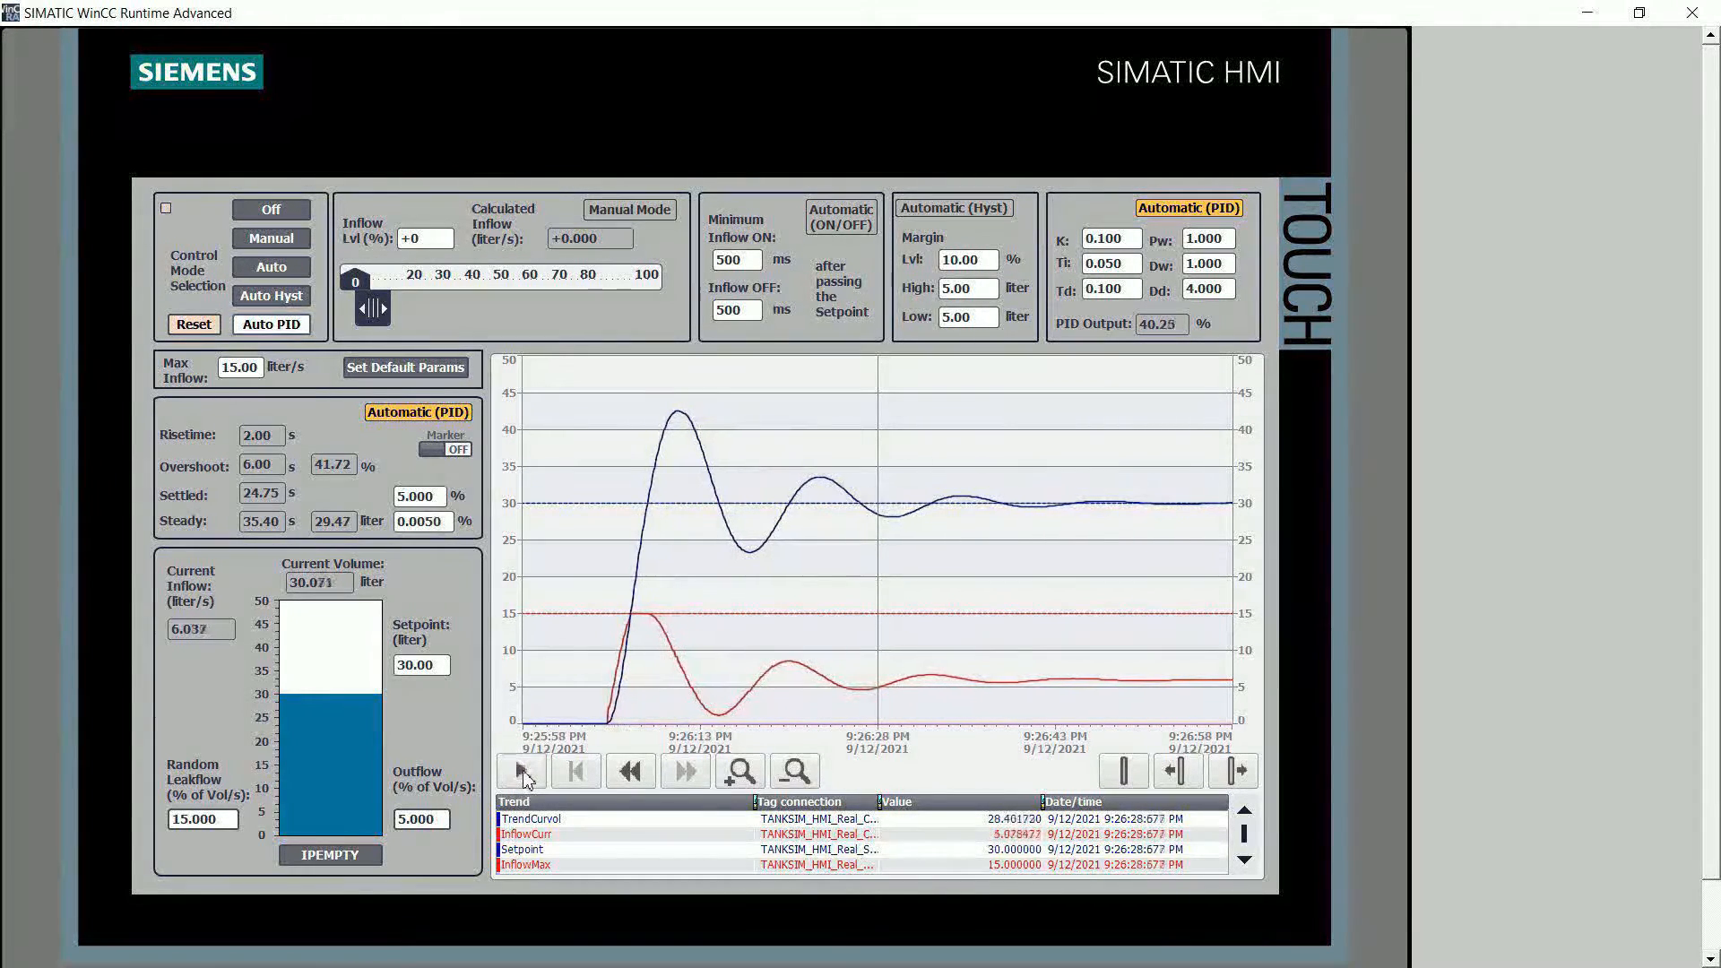
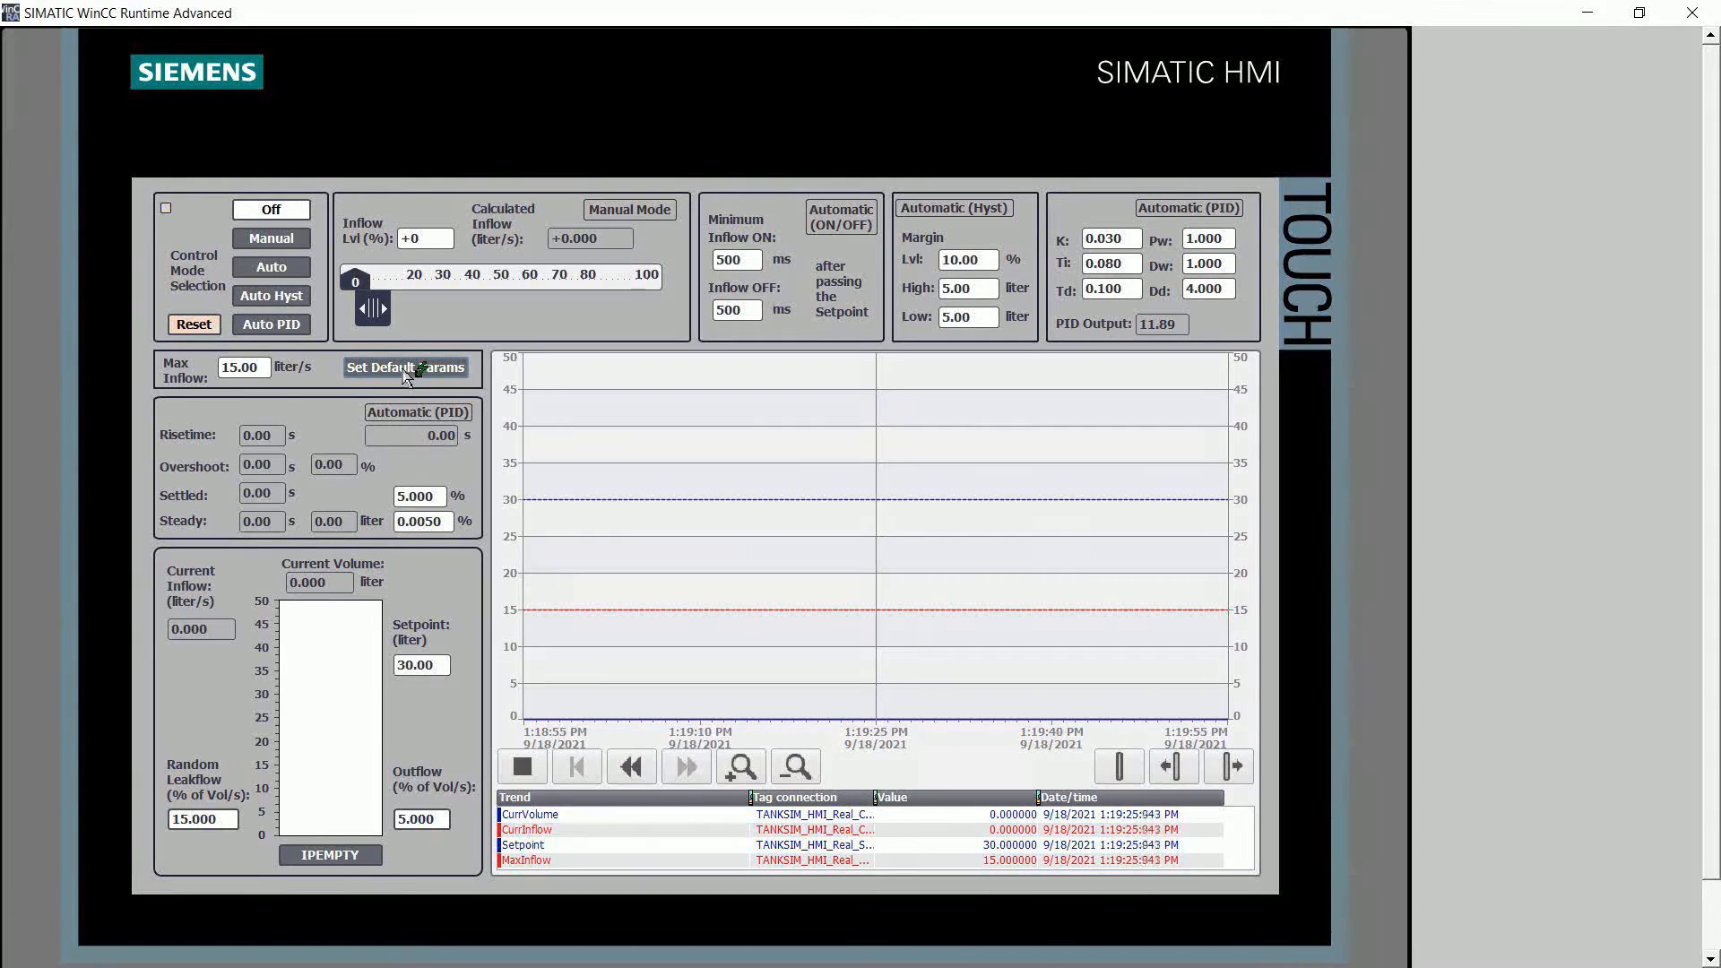
# Step: Start Auto PID control with K at 0.030 and Ti at 0.080, and freeze the resulting volume and inflow trends
pyautogui.click(271, 326)
pyautogui.click(272, 325)
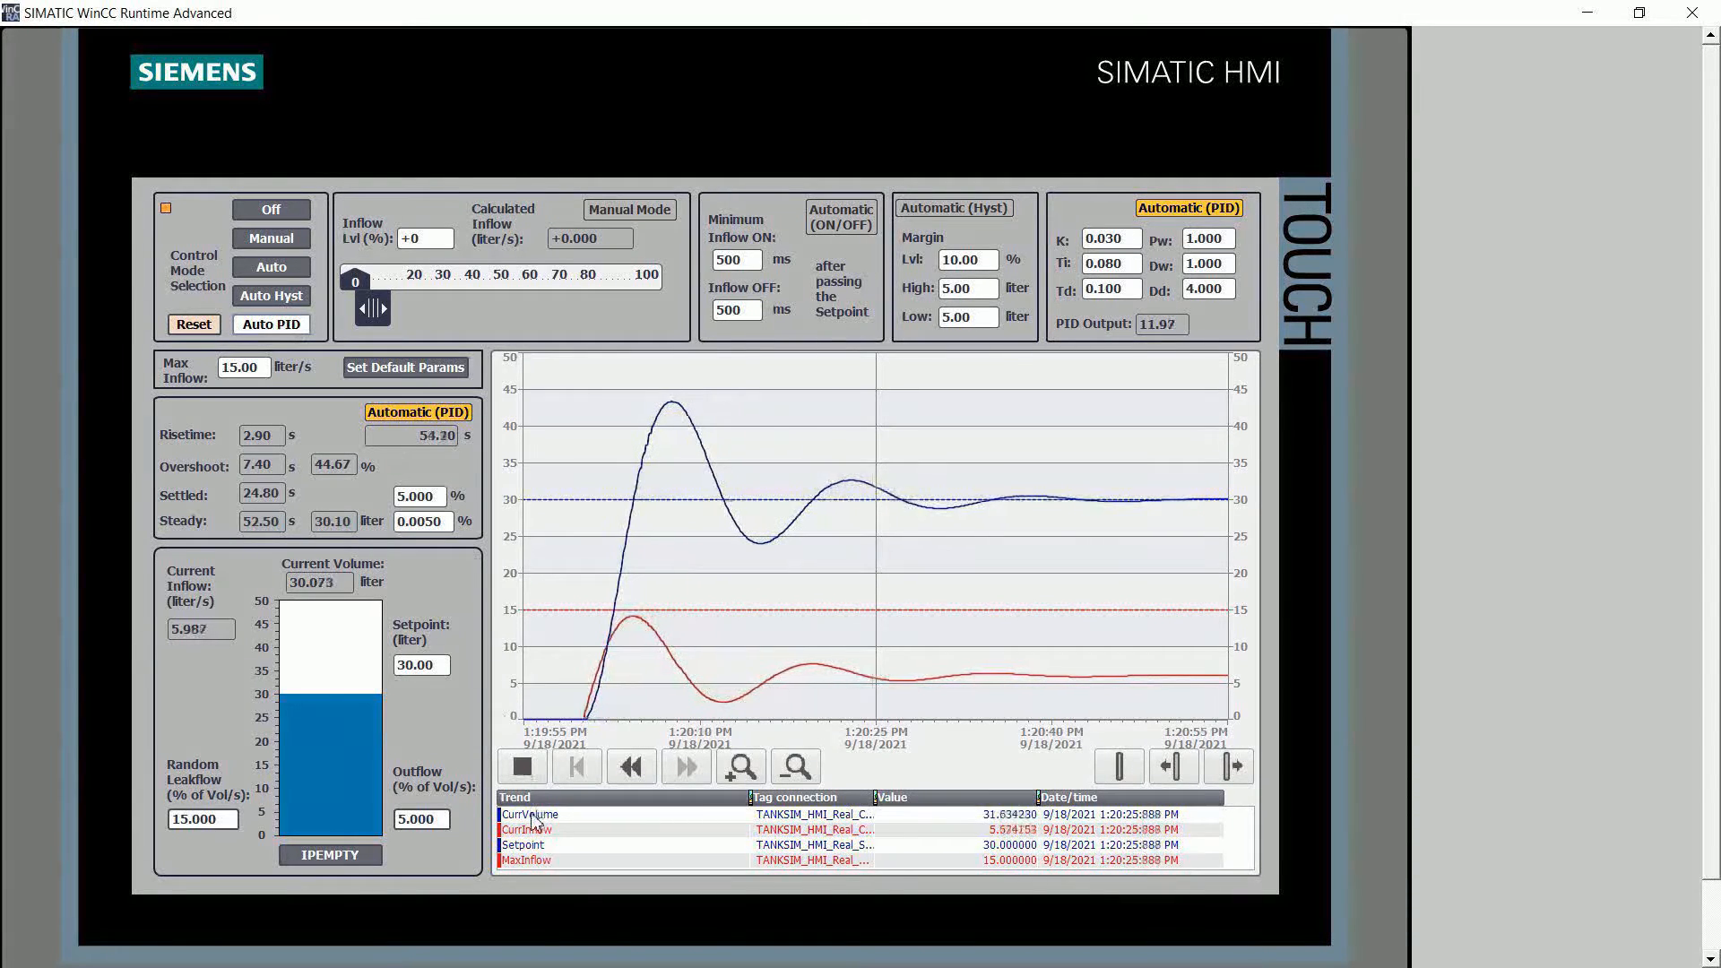
pyautogui.click(523, 771)
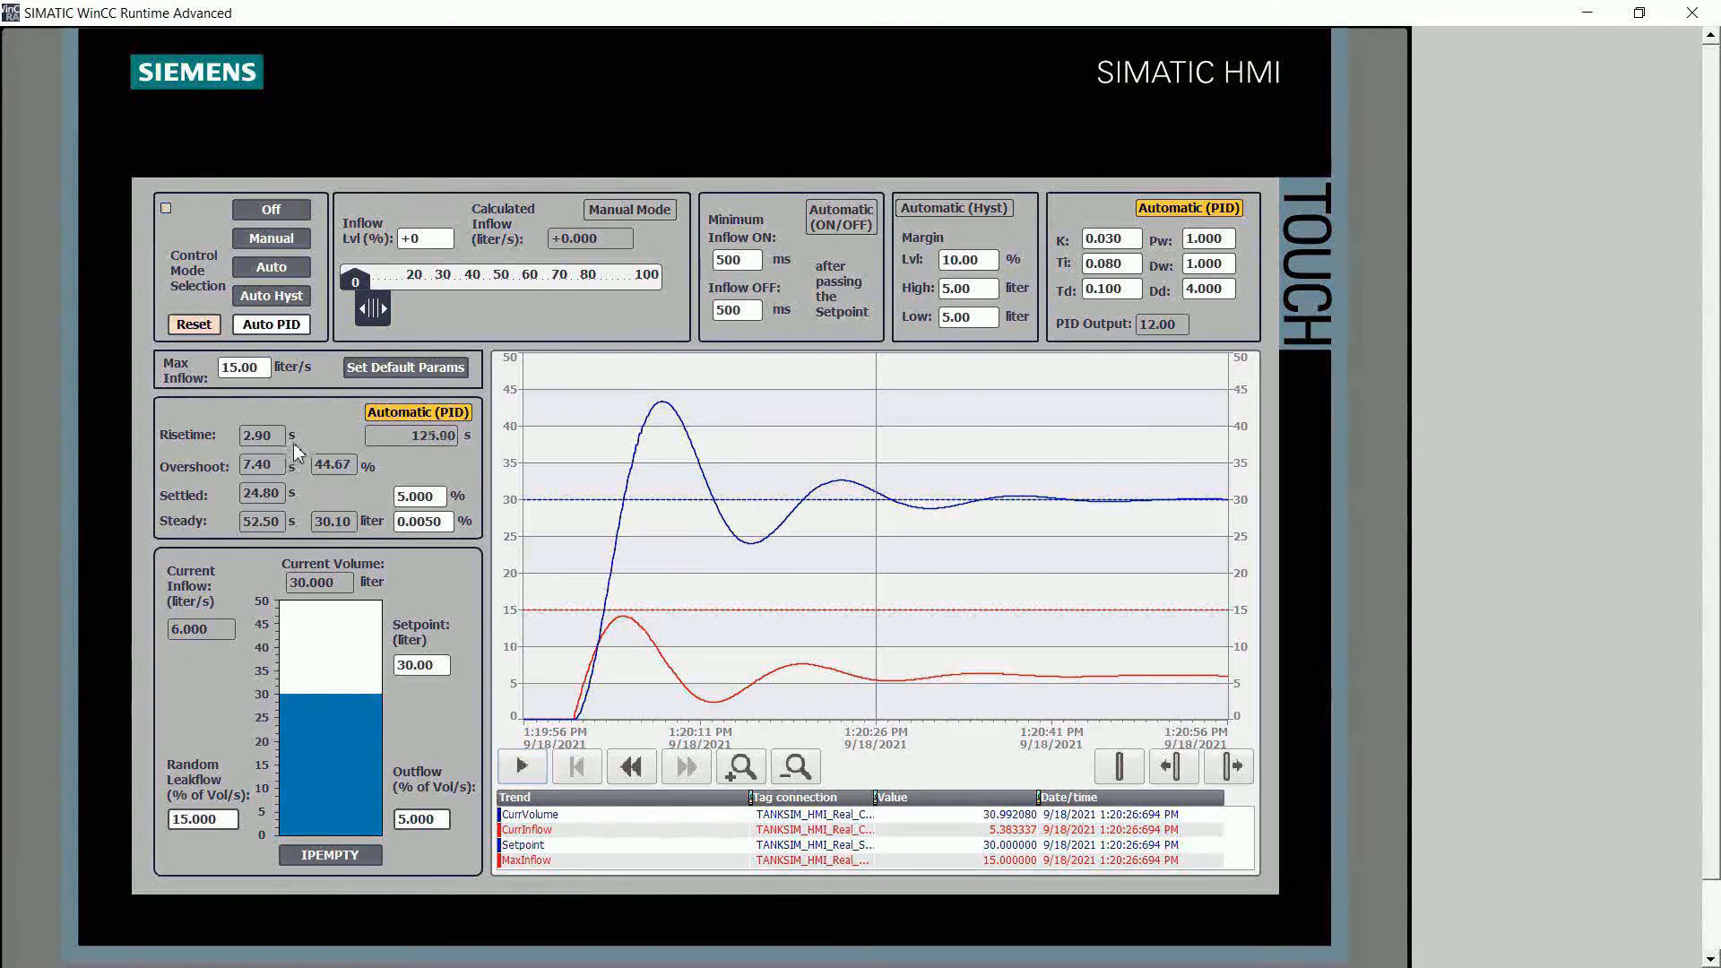
# Step: Reset the simulation with the live trend resumed, and rerun Auto PID control with Ti set to 0.4
pyautogui.click(195, 325)
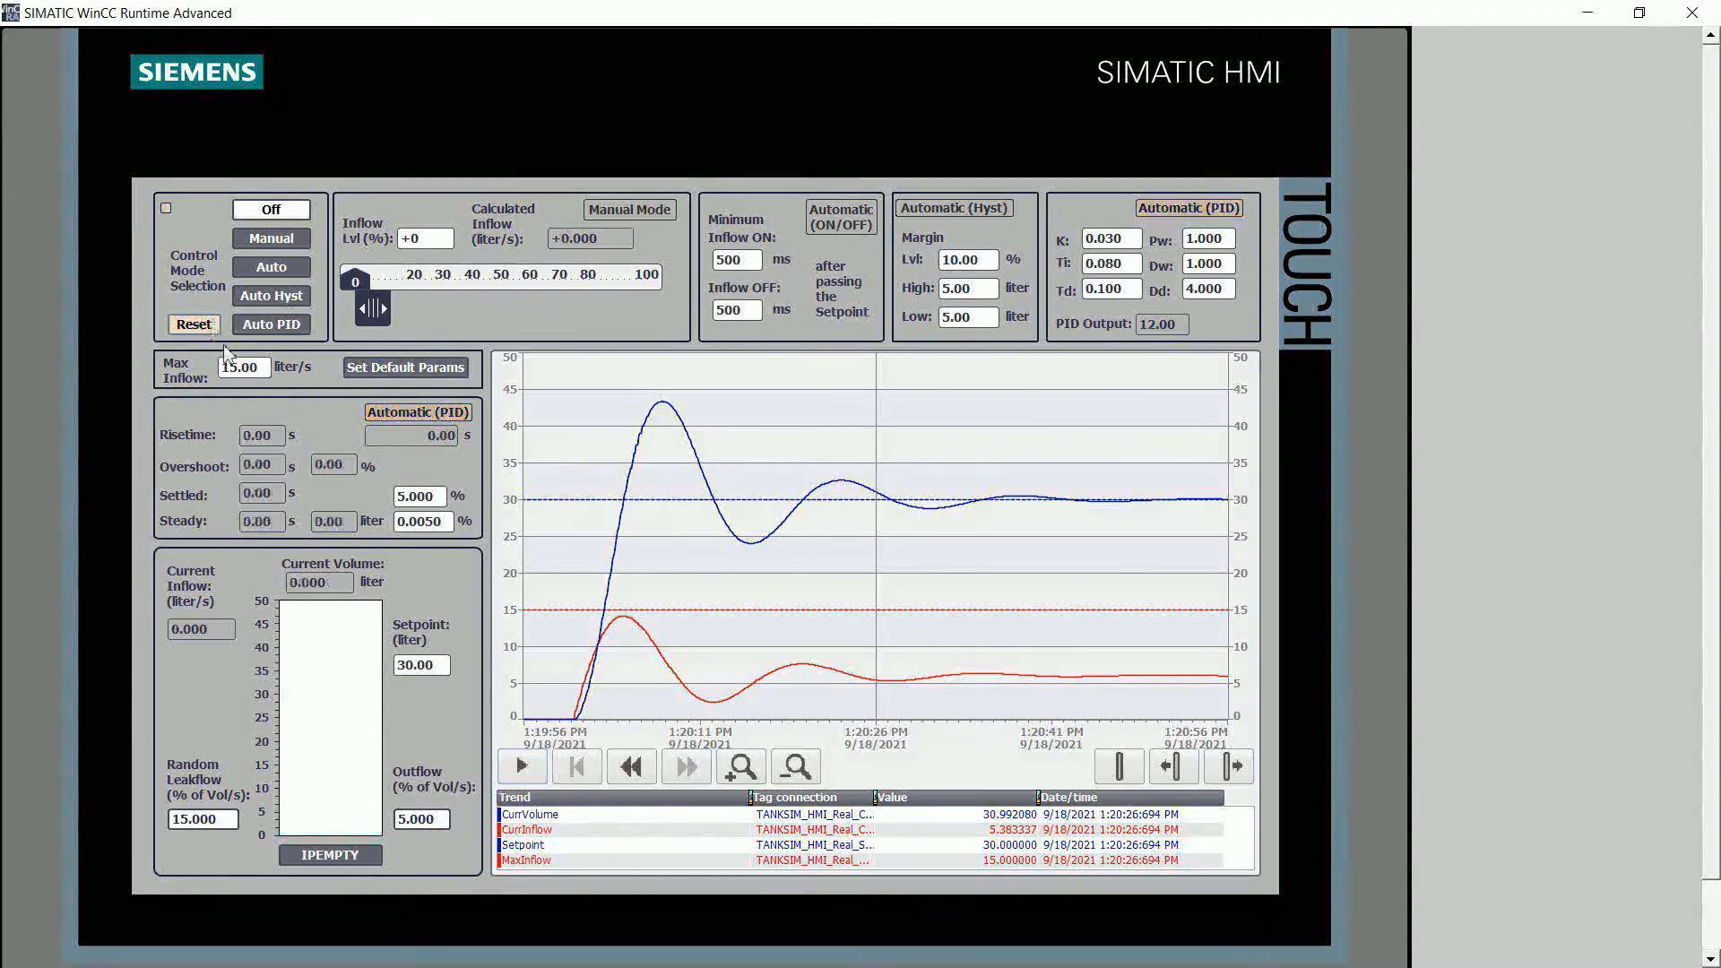
pyautogui.click(522, 769)
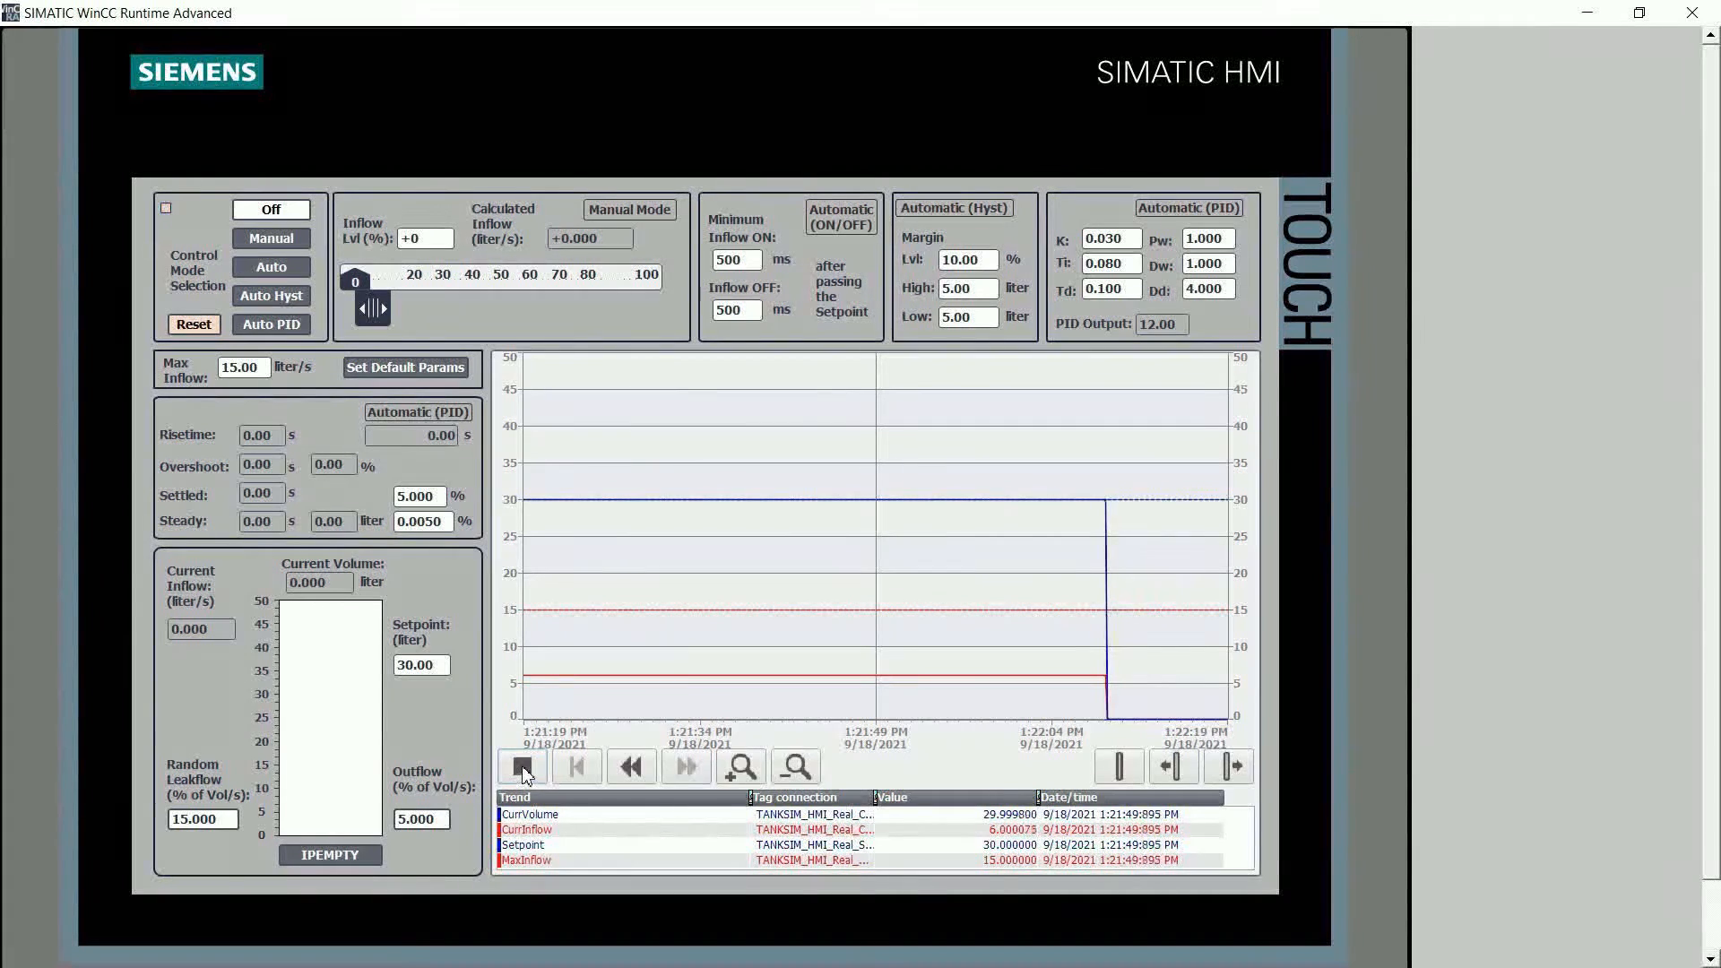
pyautogui.click(1135, 266)
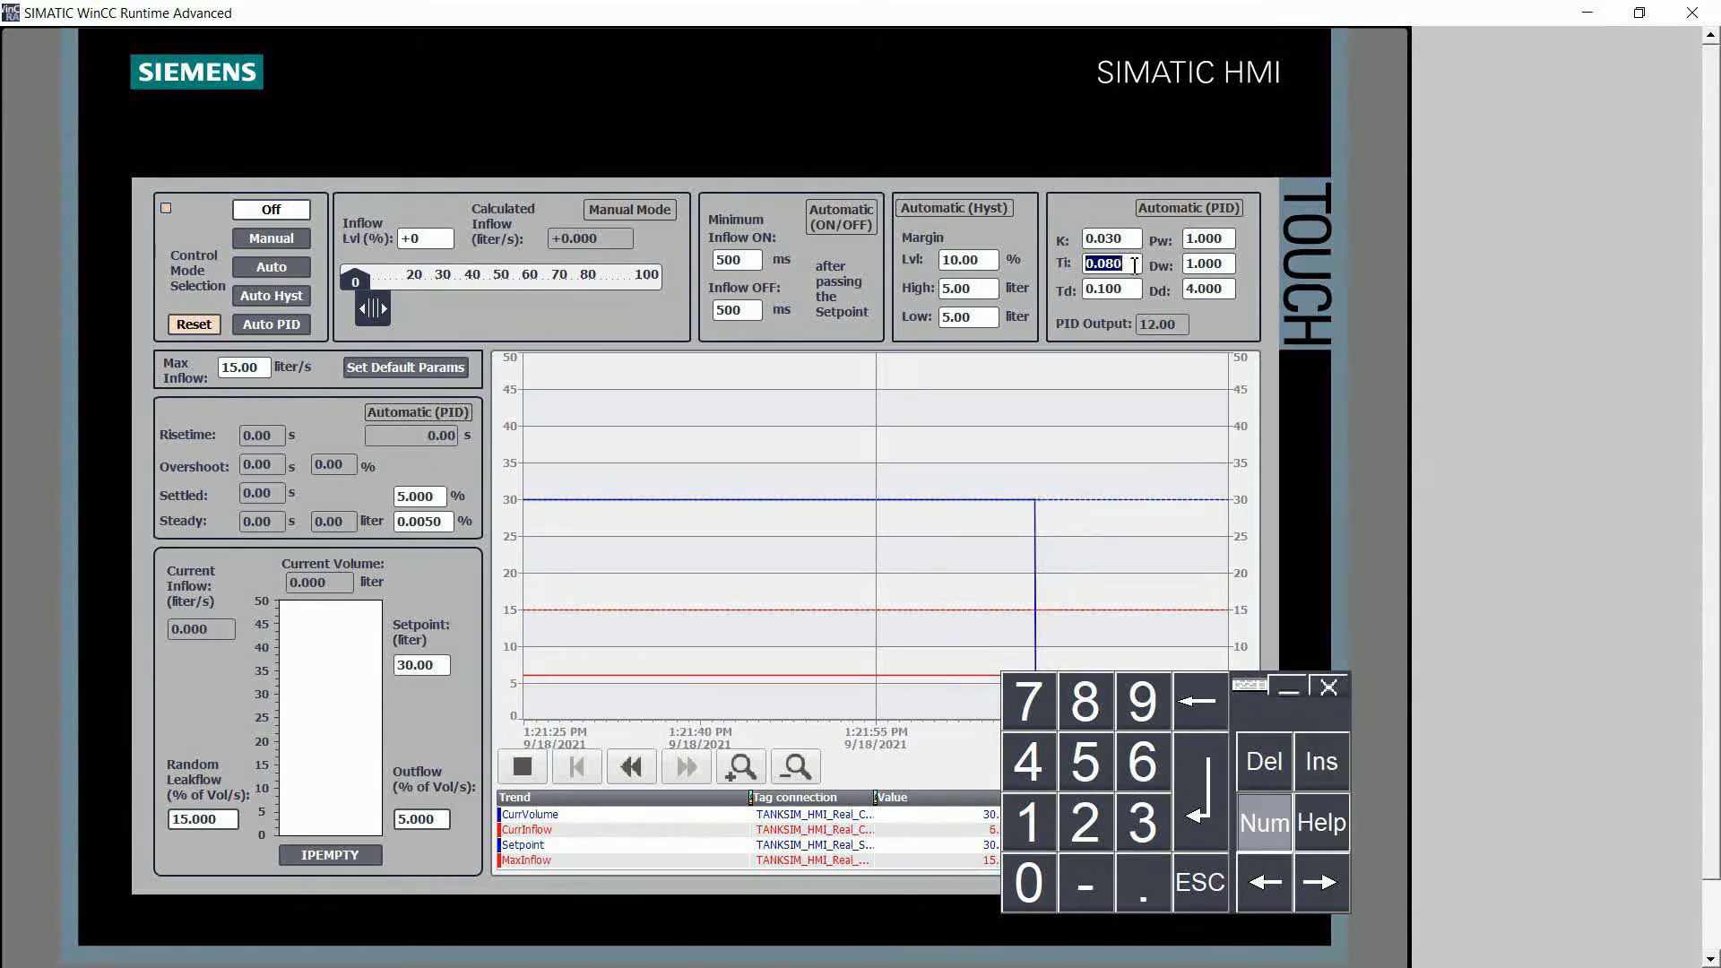
pyautogui.click(1031, 897)
pyautogui.click(1142, 883)
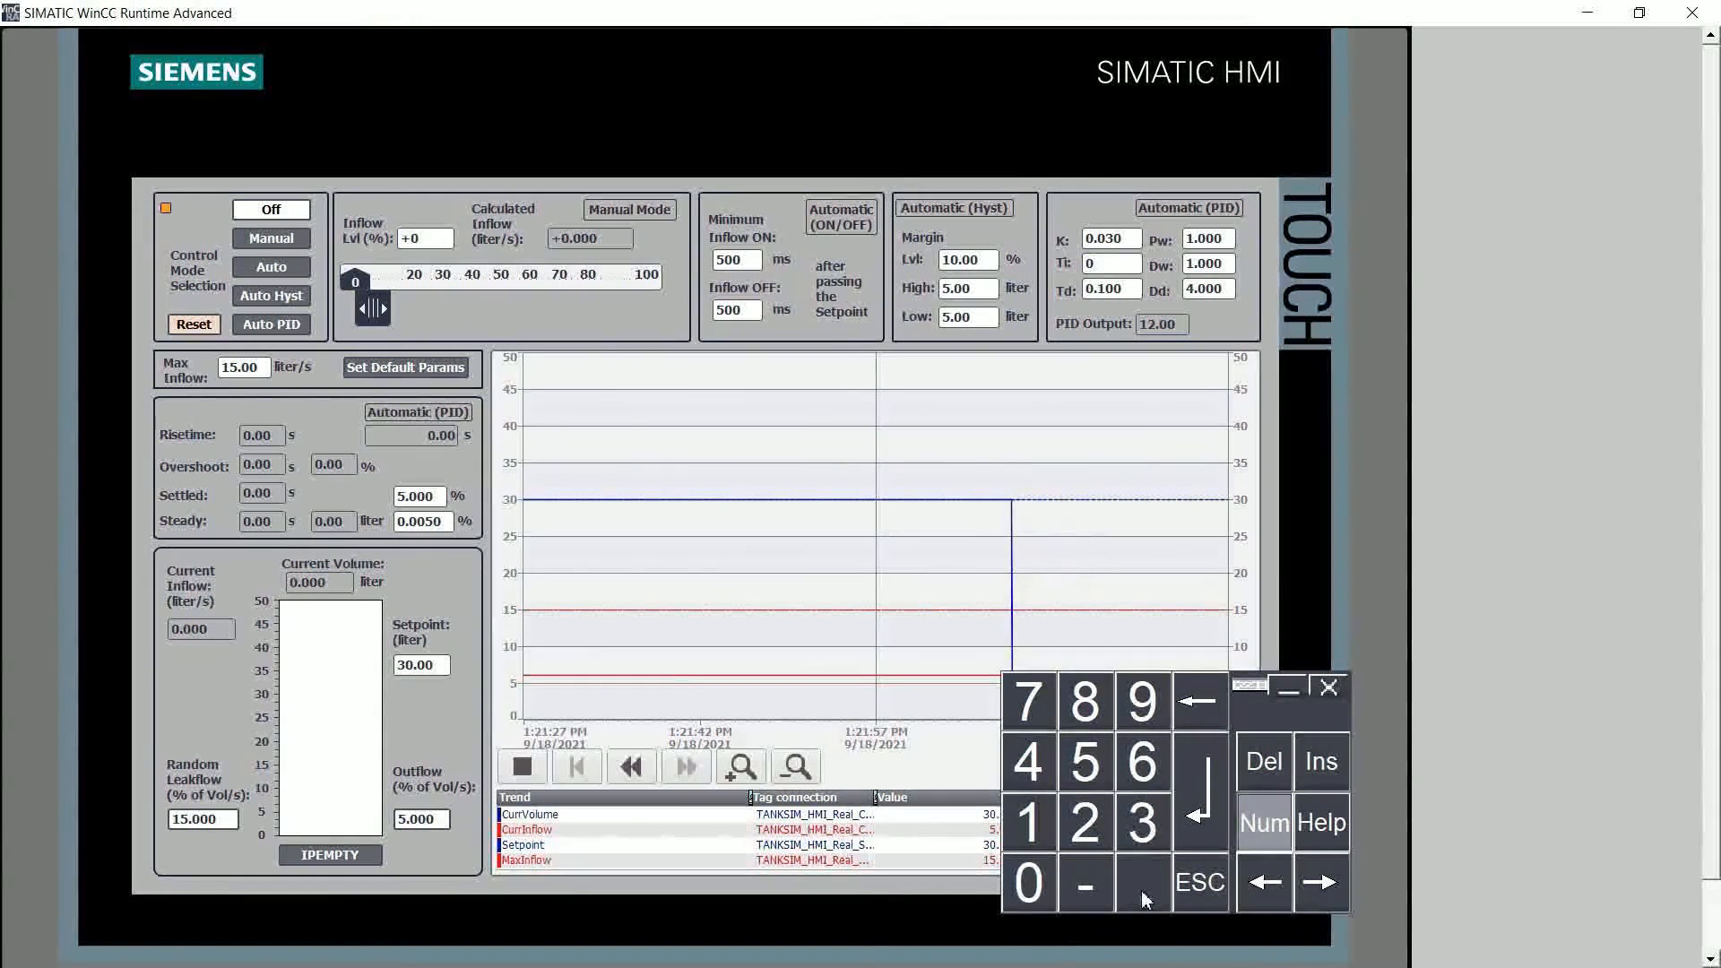
pyautogui.click(1040, 767)
pyautogui.click(1206, 811)
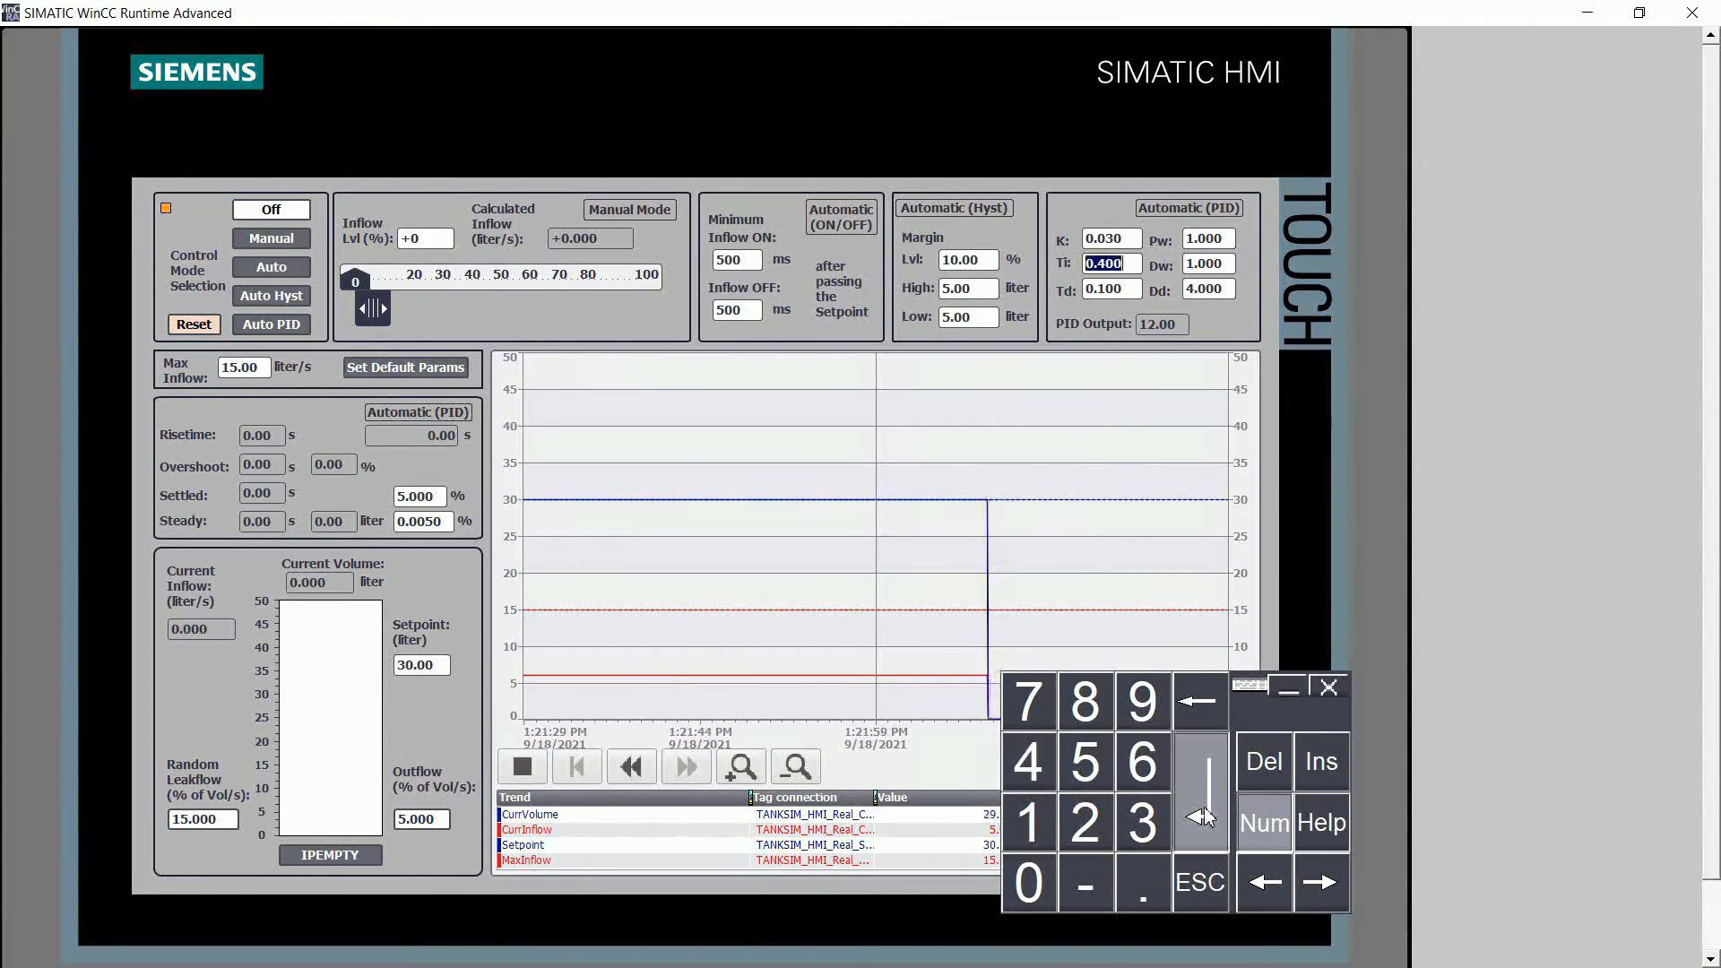
pyautogui.click(272, 325)
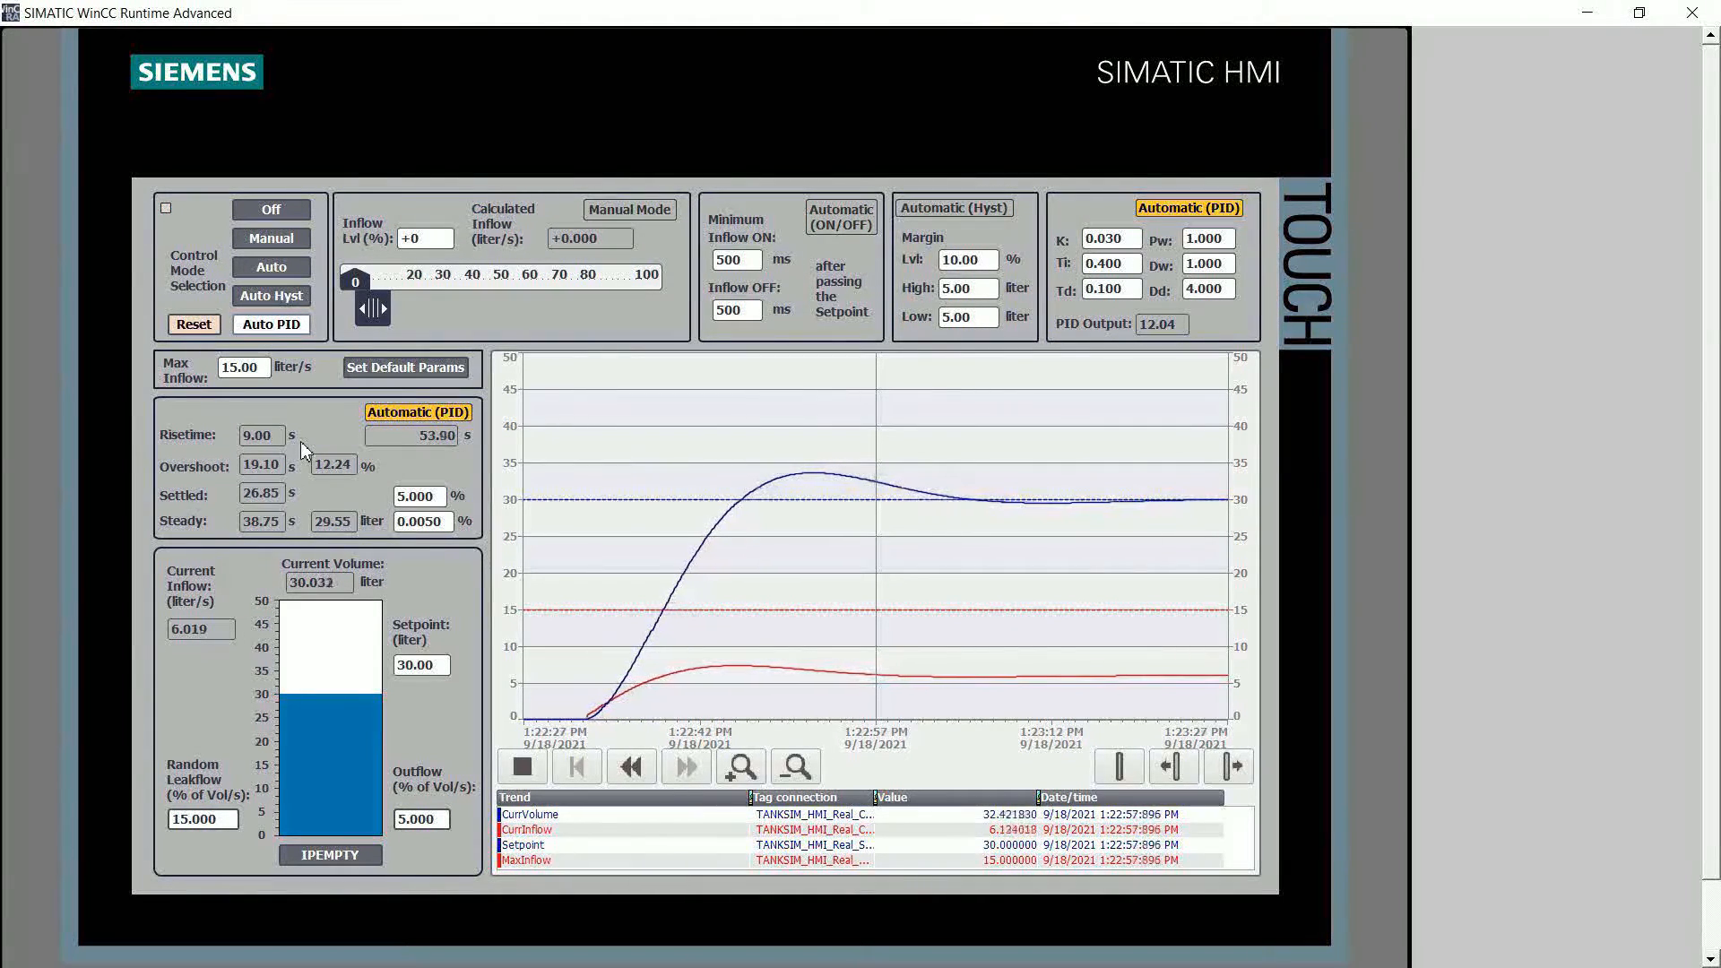
# Step: Reset the simulation and rerun Auto PID control with the gain K set to 0.1
pyautogui.click(195, 325)
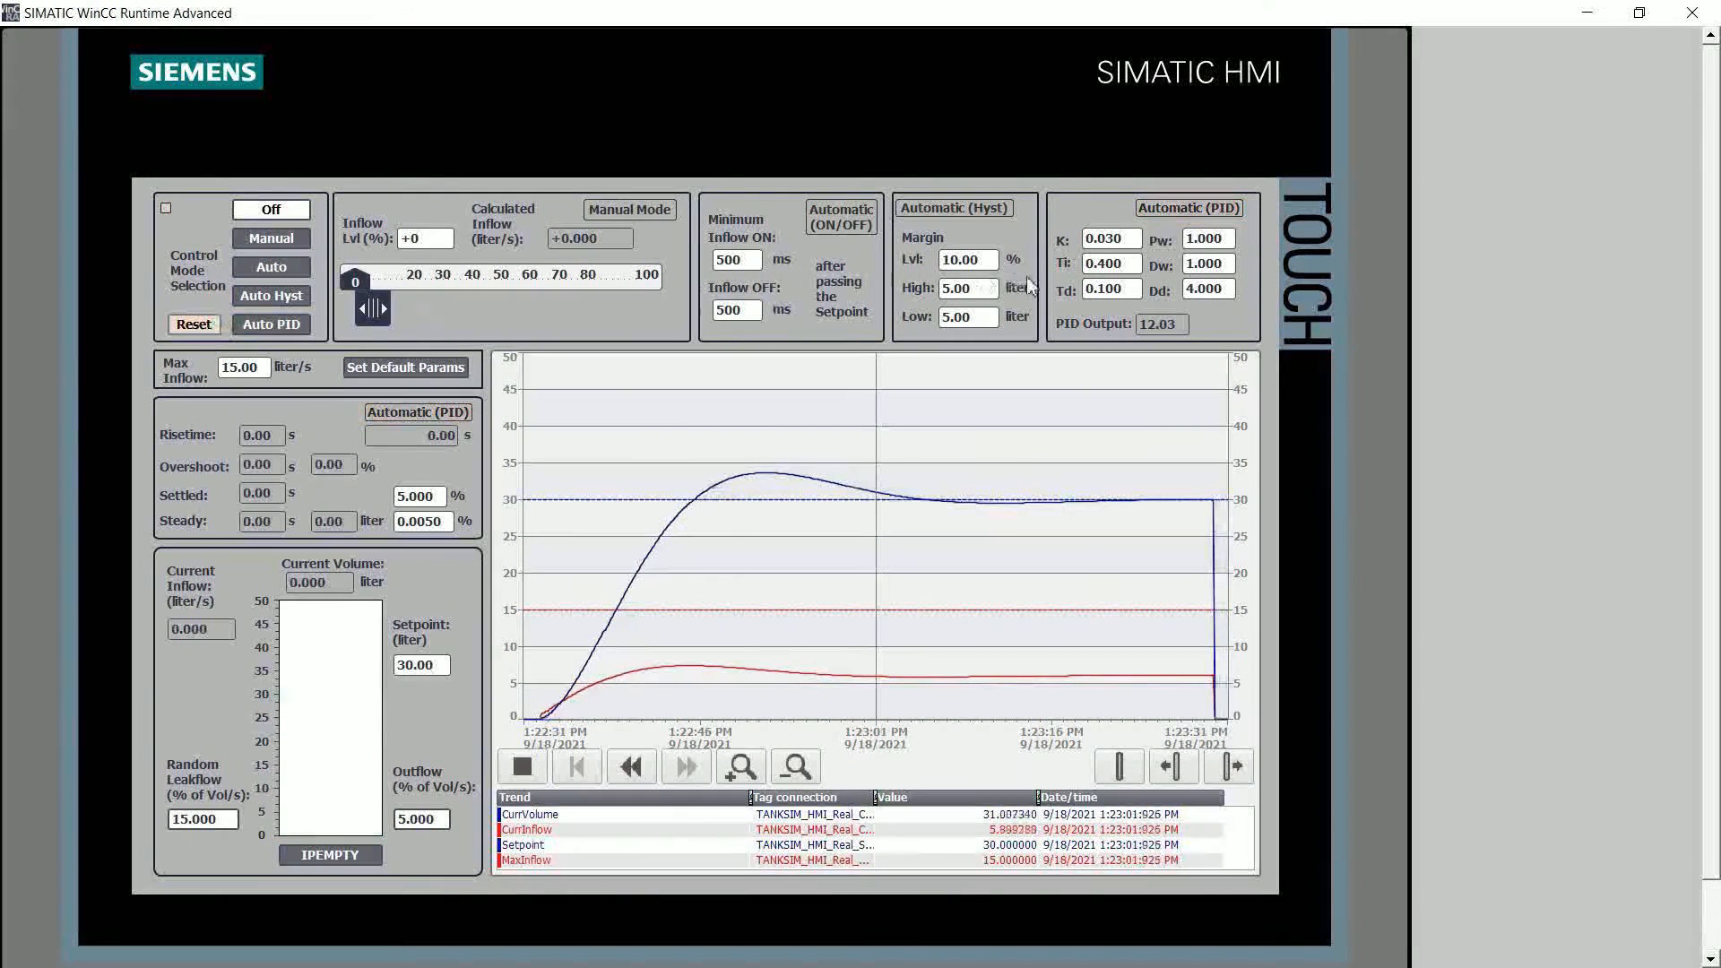
pyautogui.click(1131, 238)
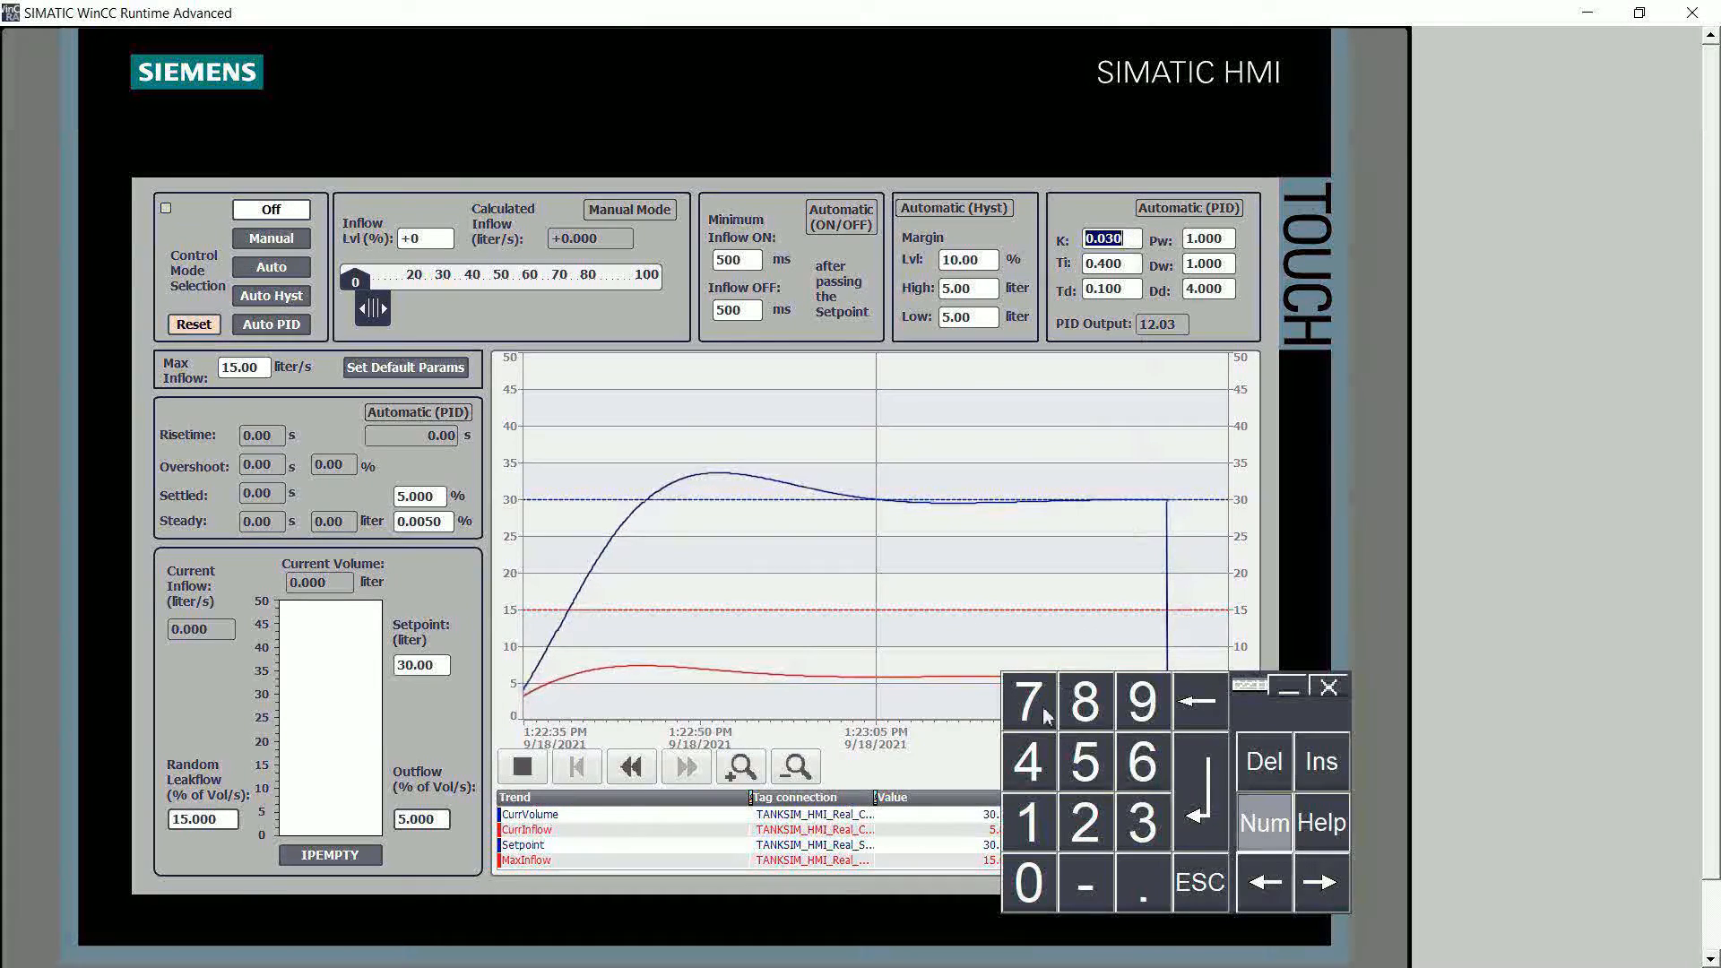
pyautogui.click(1028, 885)
pyautogui.click(1144, 884)
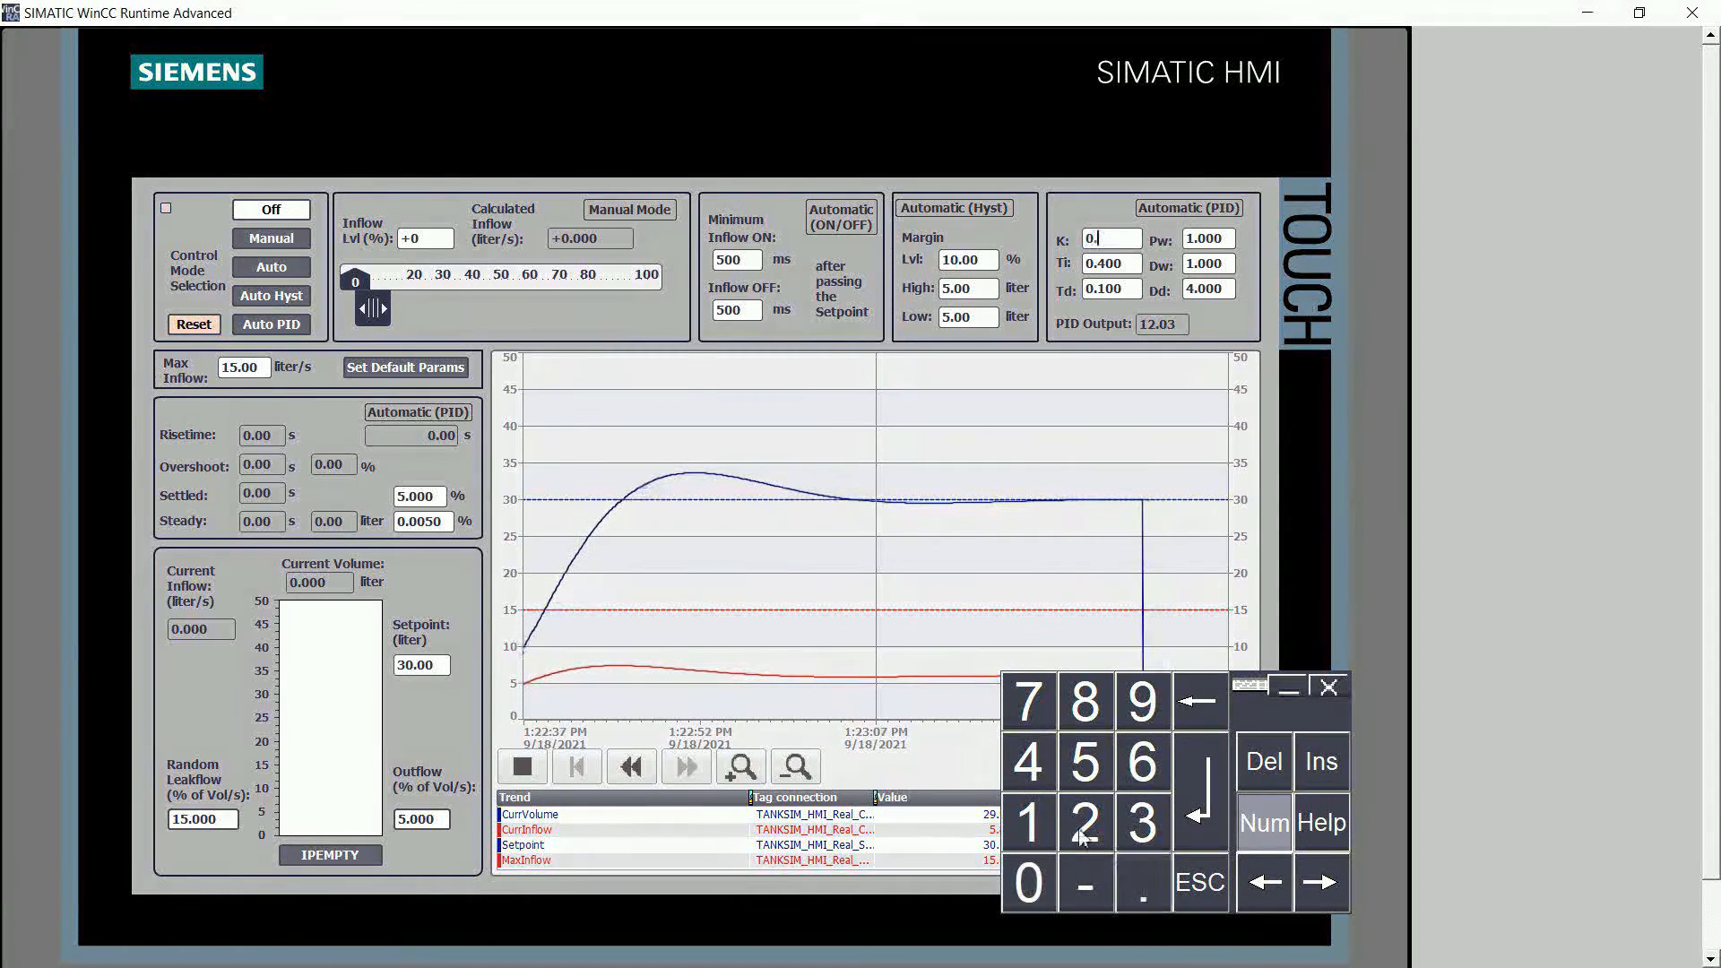
pyautogui.click(1031, 829)
pyautogui.click(1202, 789)
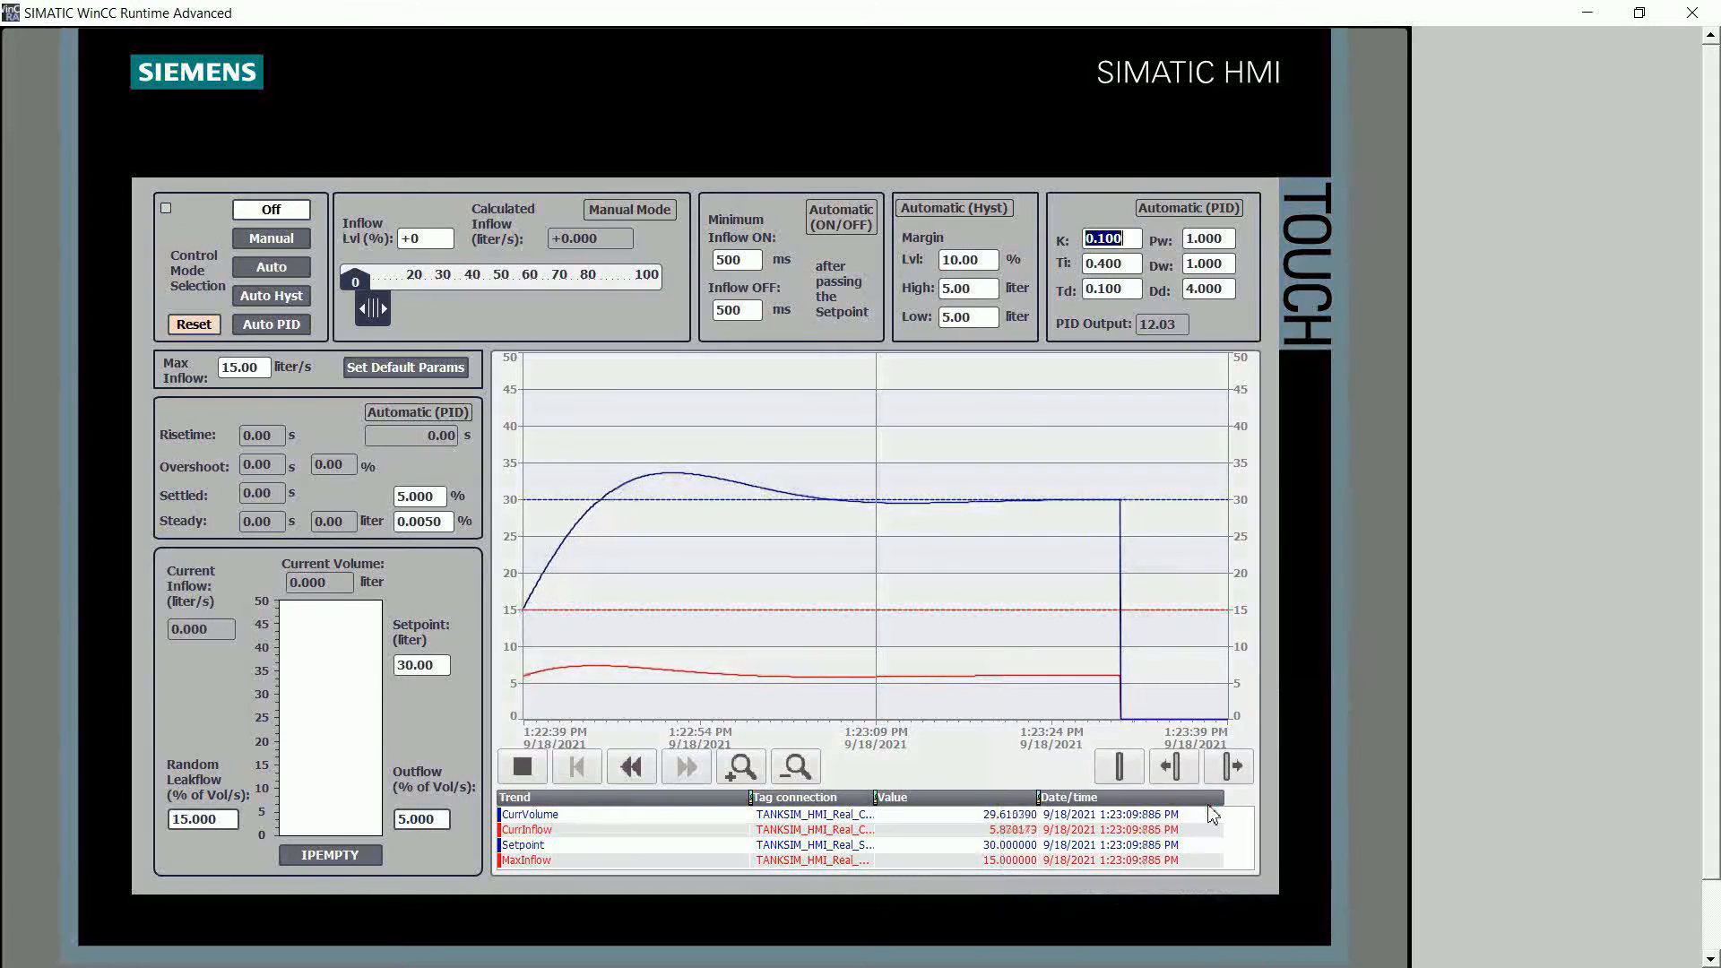
pyautogui.click(274, 326)
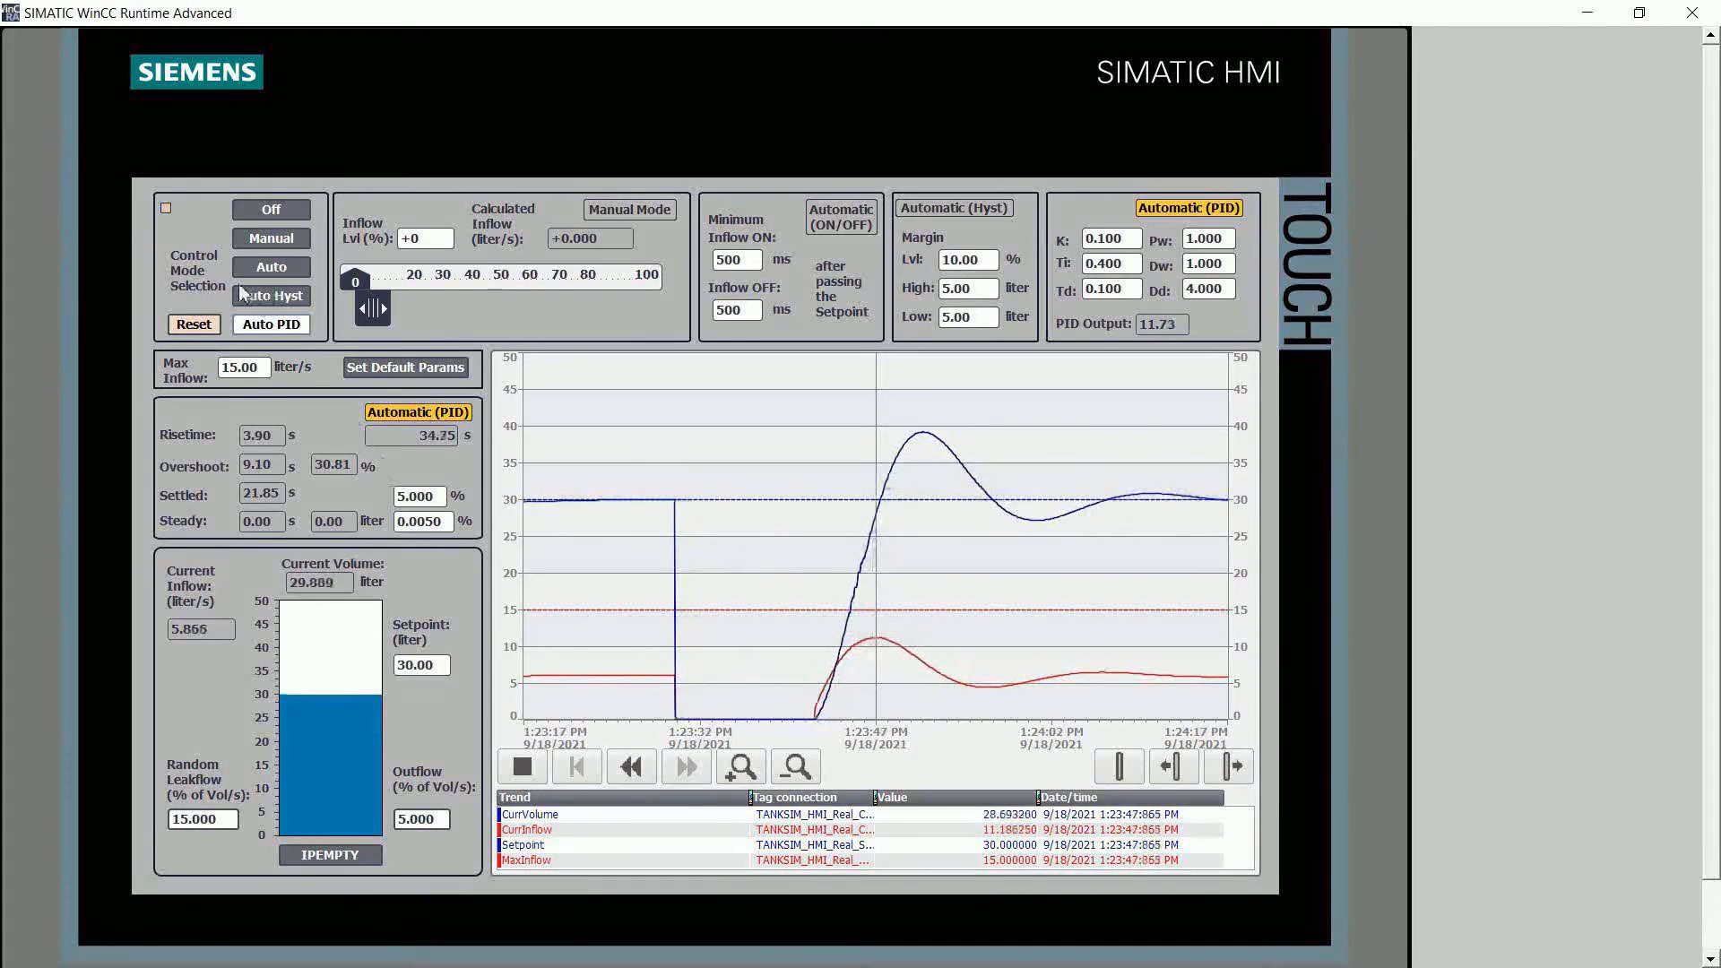
# Step: Reset the simulation and rerun Auto PID control with the gain K set to 0.2
pyautogui.click(202, 330)
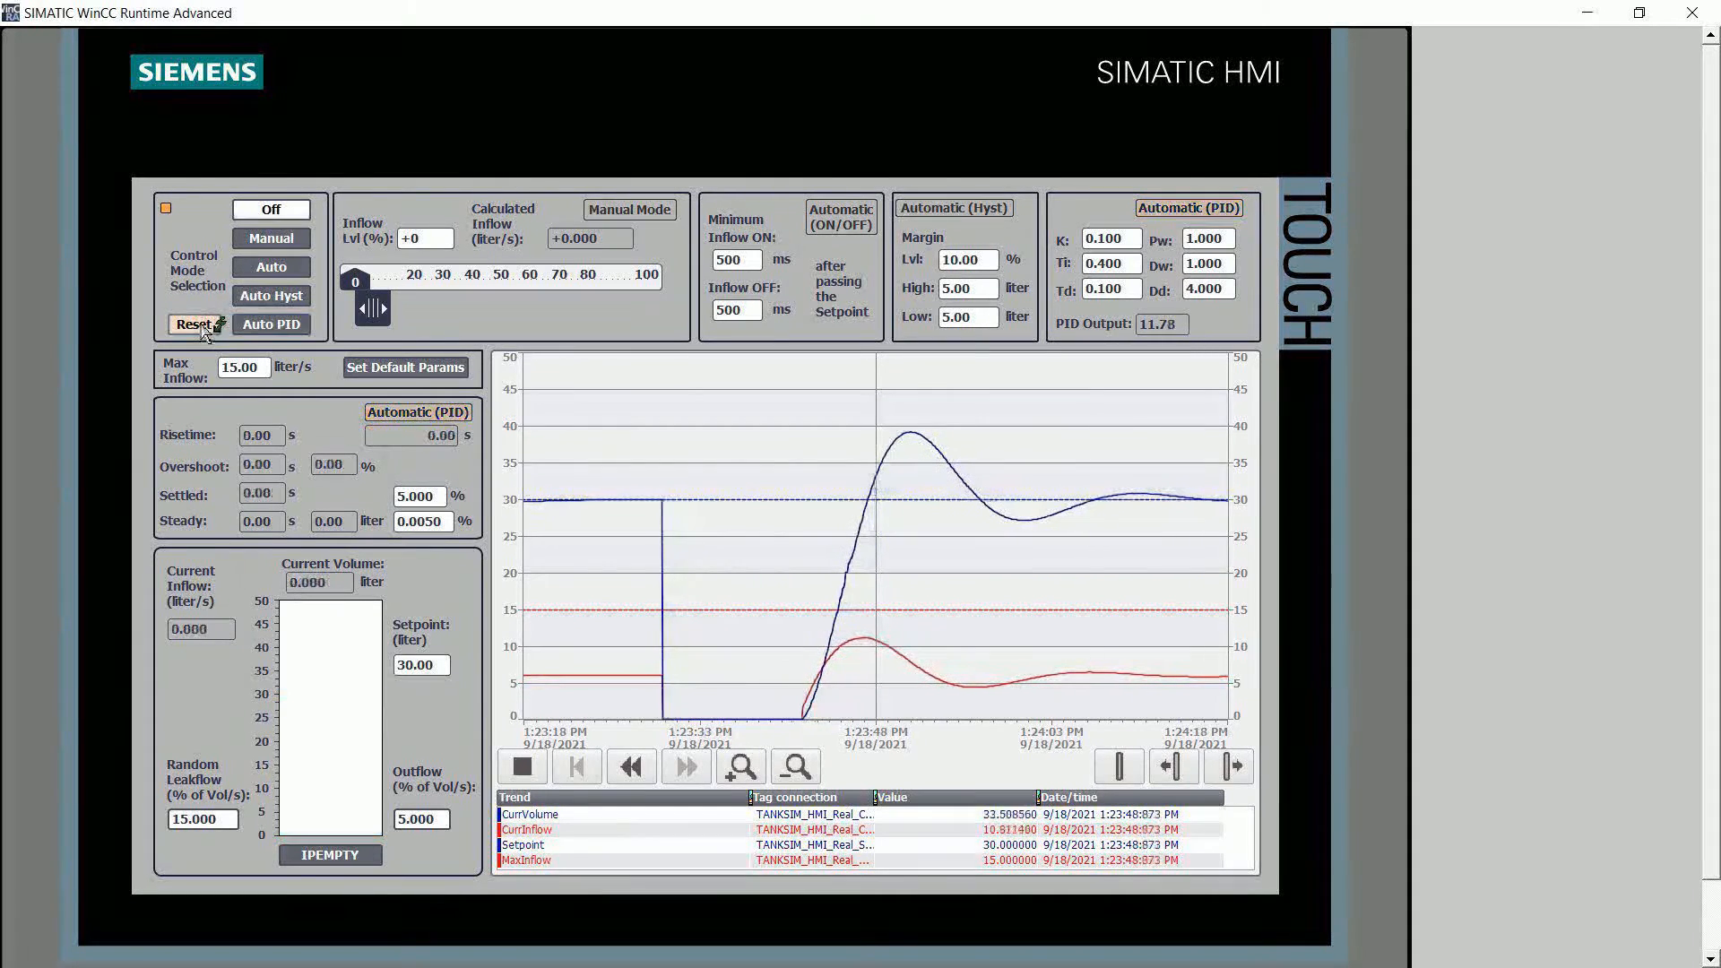
pyautogui.click(1131, 238)
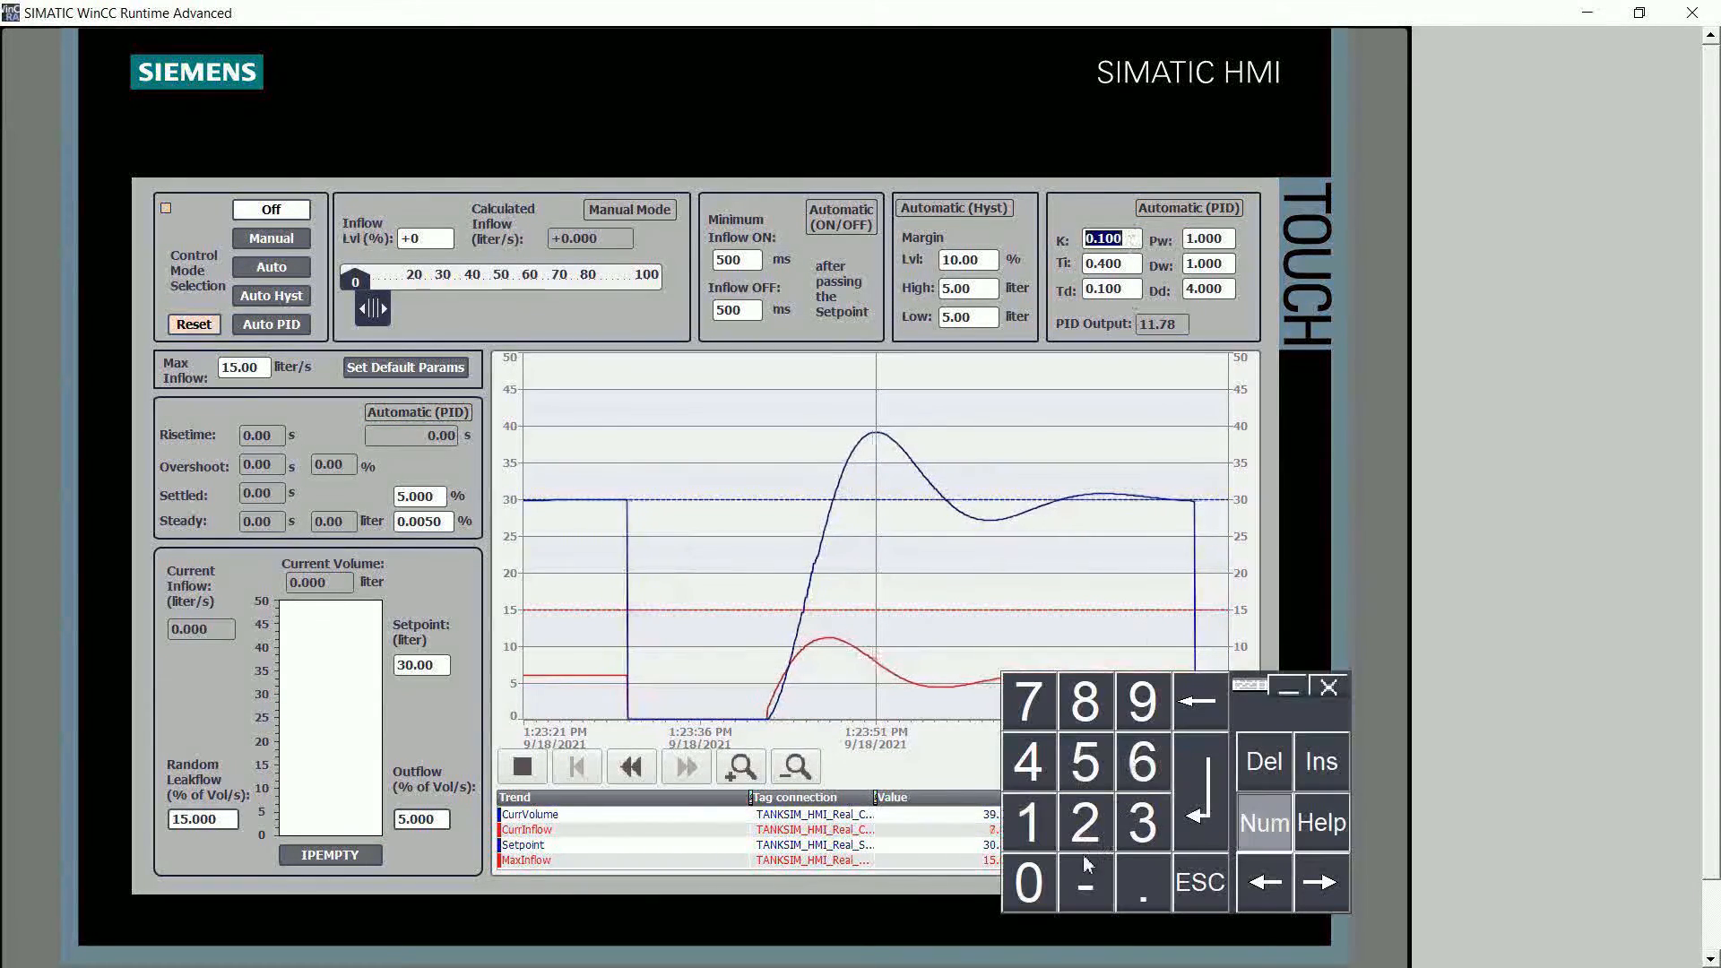
pyautogui.click(1031, 882)
pyautogui.click(1140, 880)
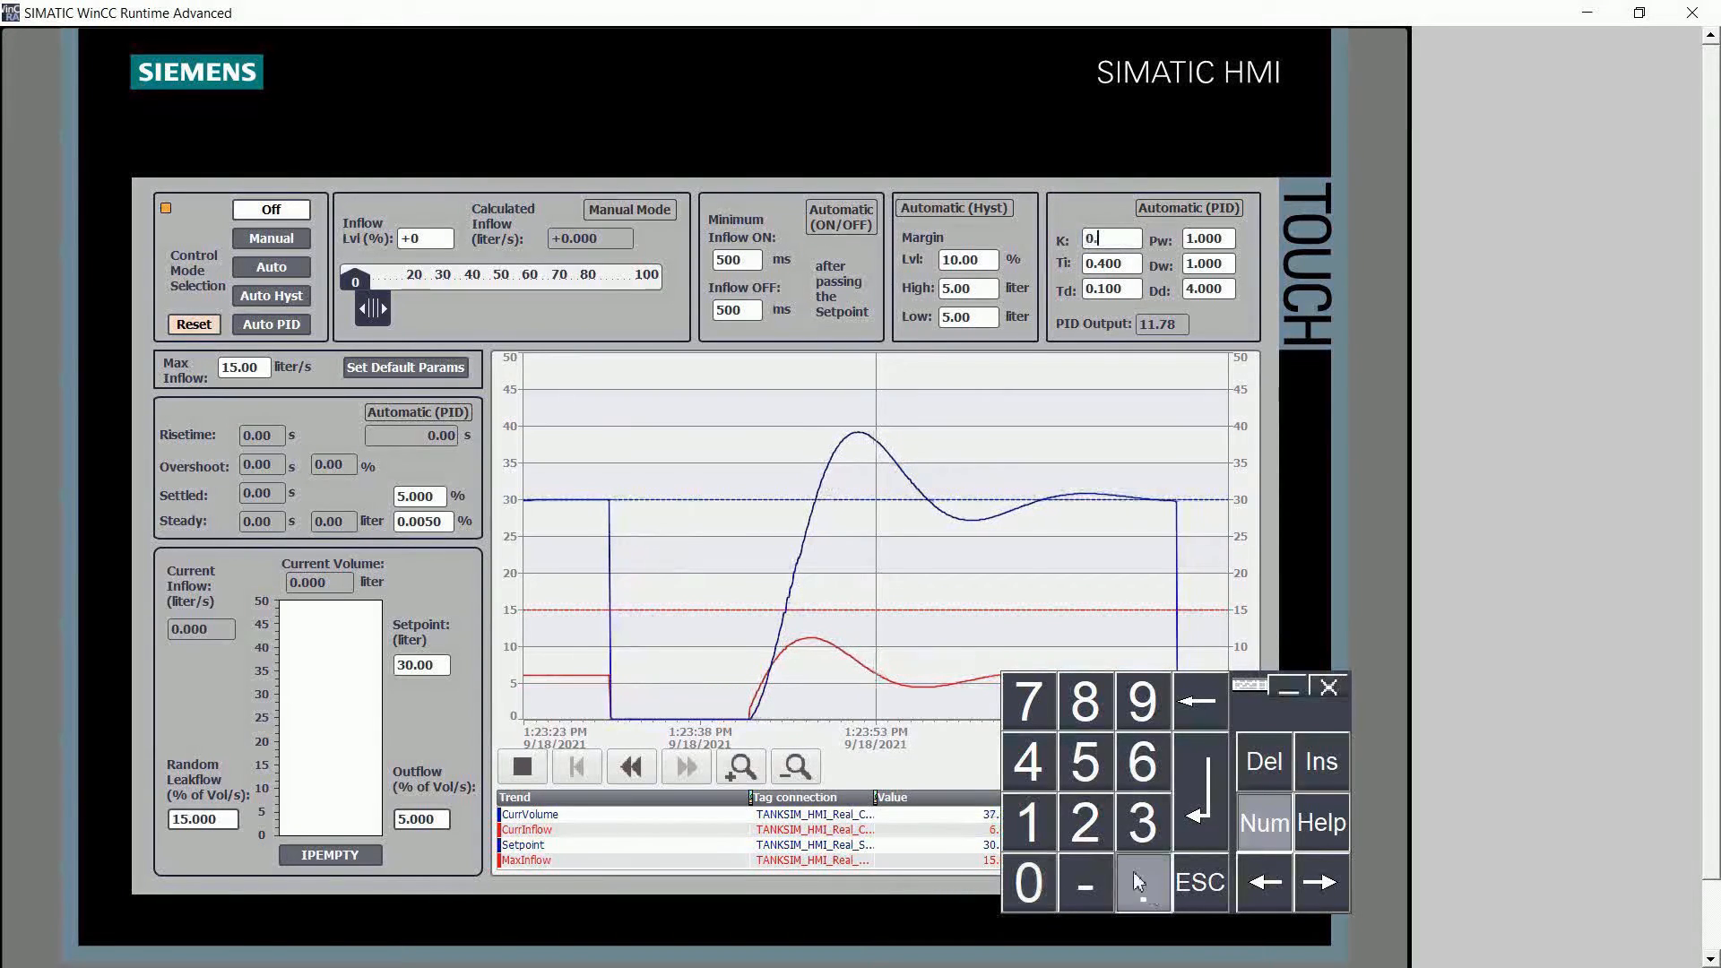
pyautogui.click(1083, 823)
pyautogui.click(1201, 789)
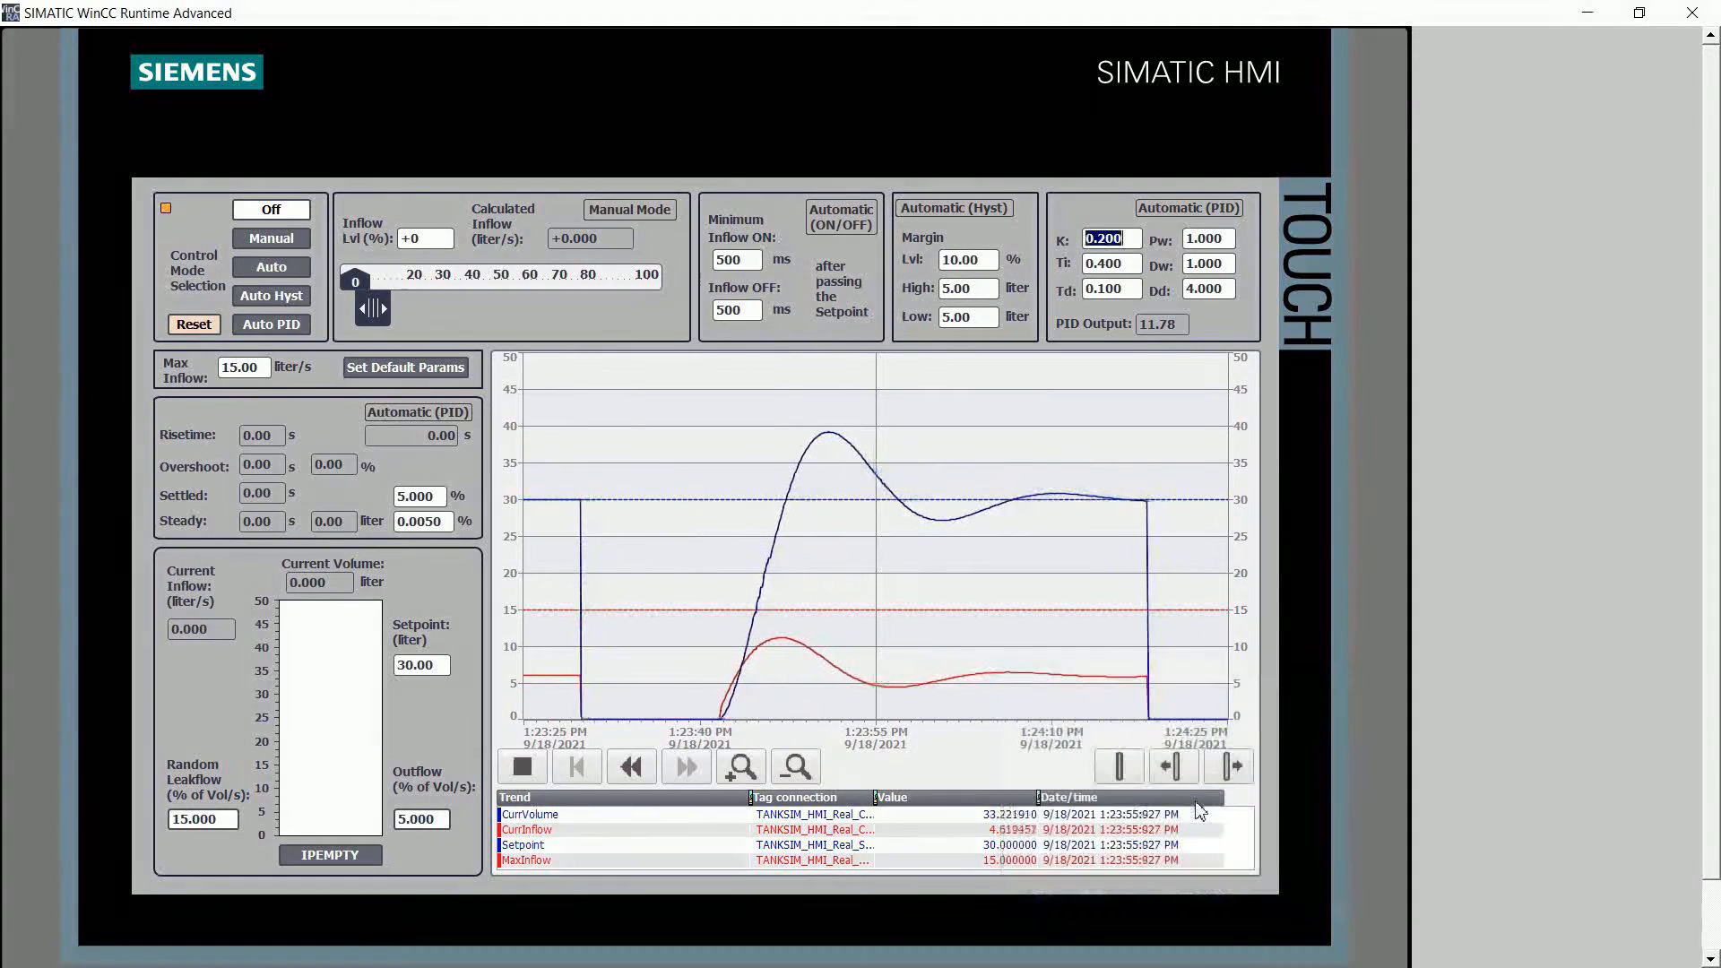
pyautogui.click(280, 331)
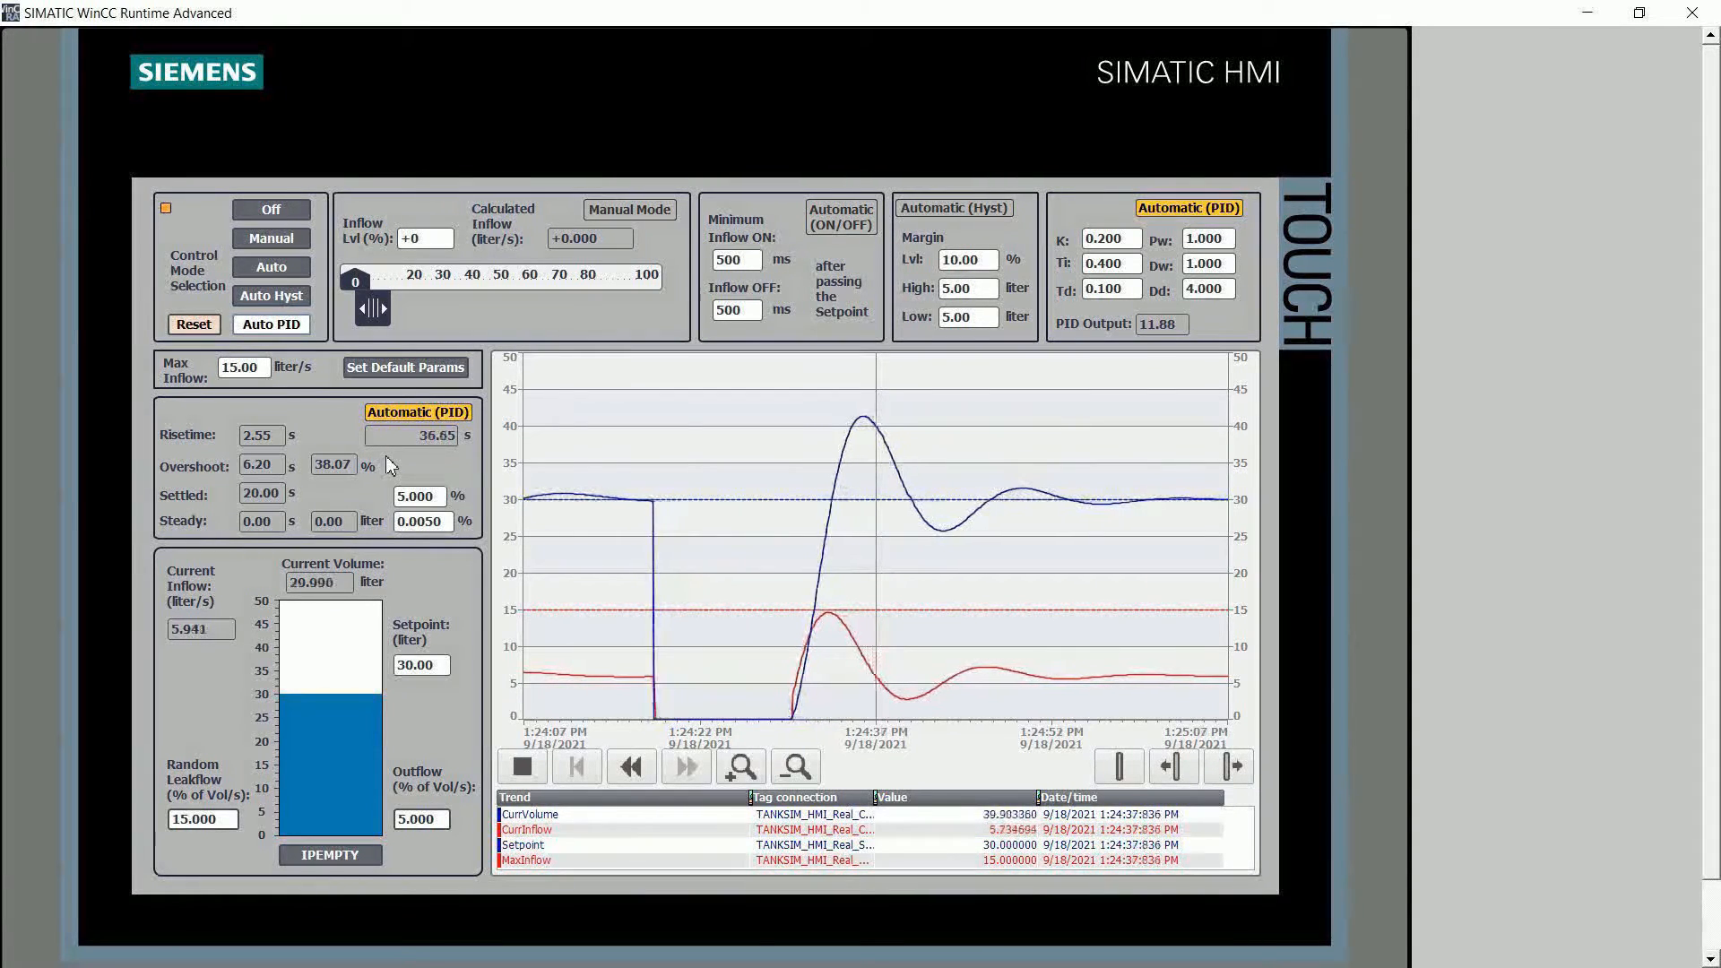
# Step: Reset the simulation and rerun Auto PID control with Ti set to 0.8
pyautogui.click(193, 325)
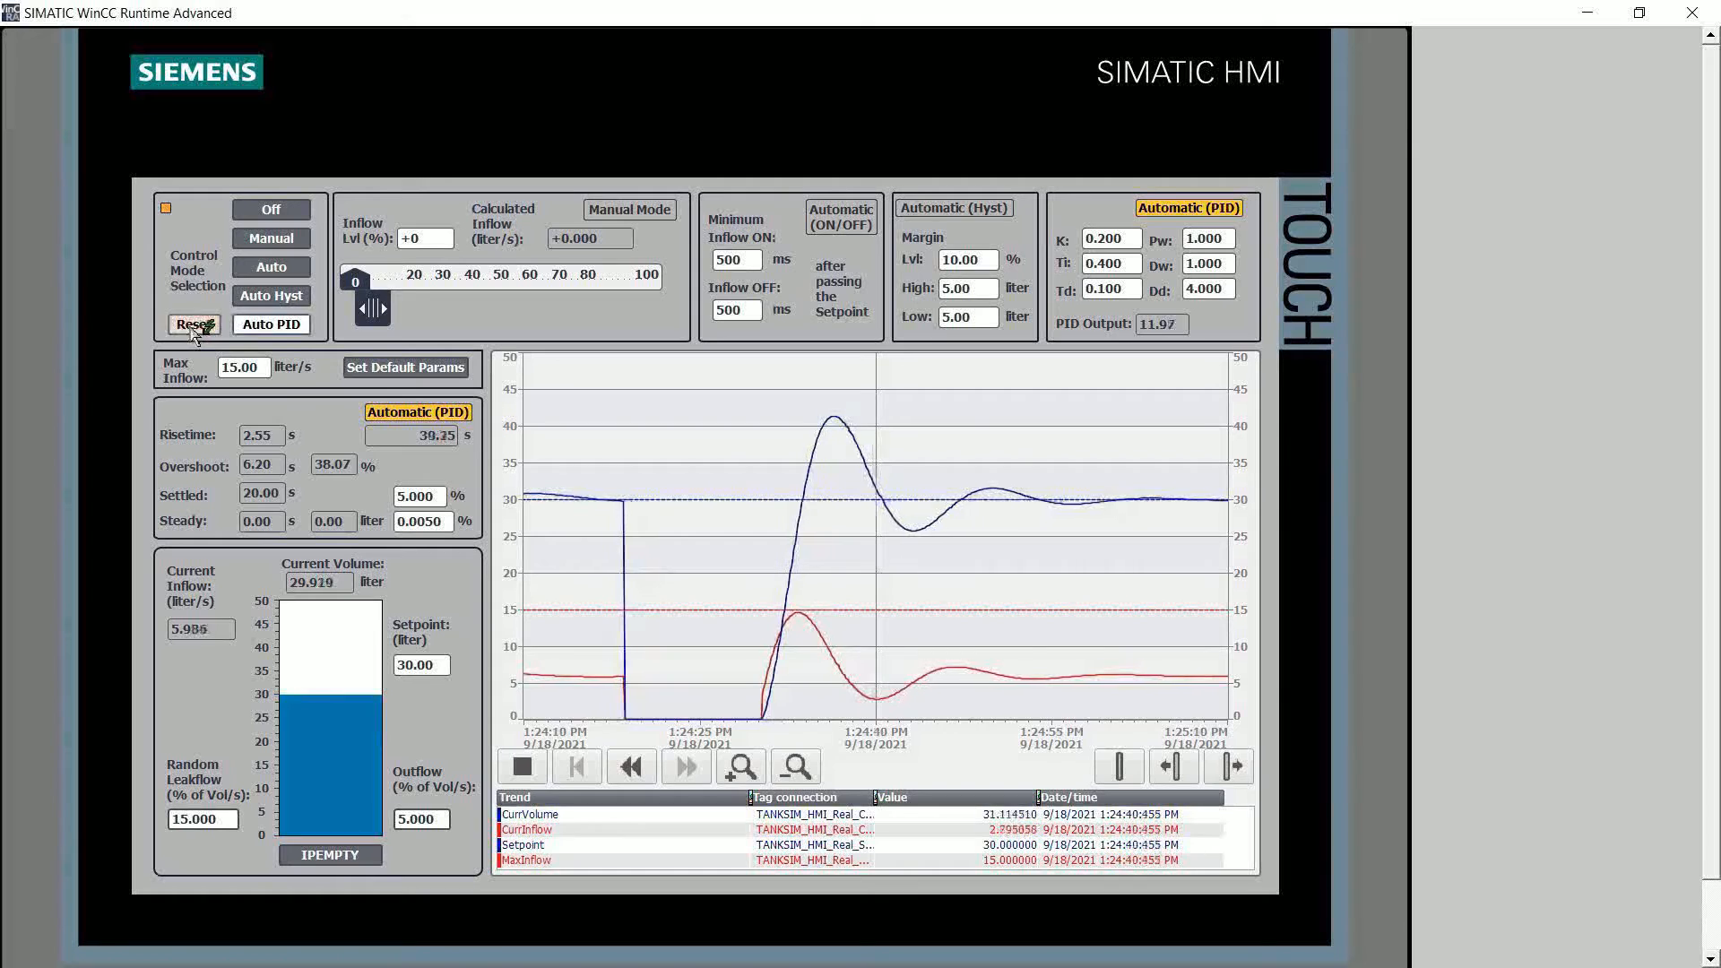
pyautogui.click(1133, 264)
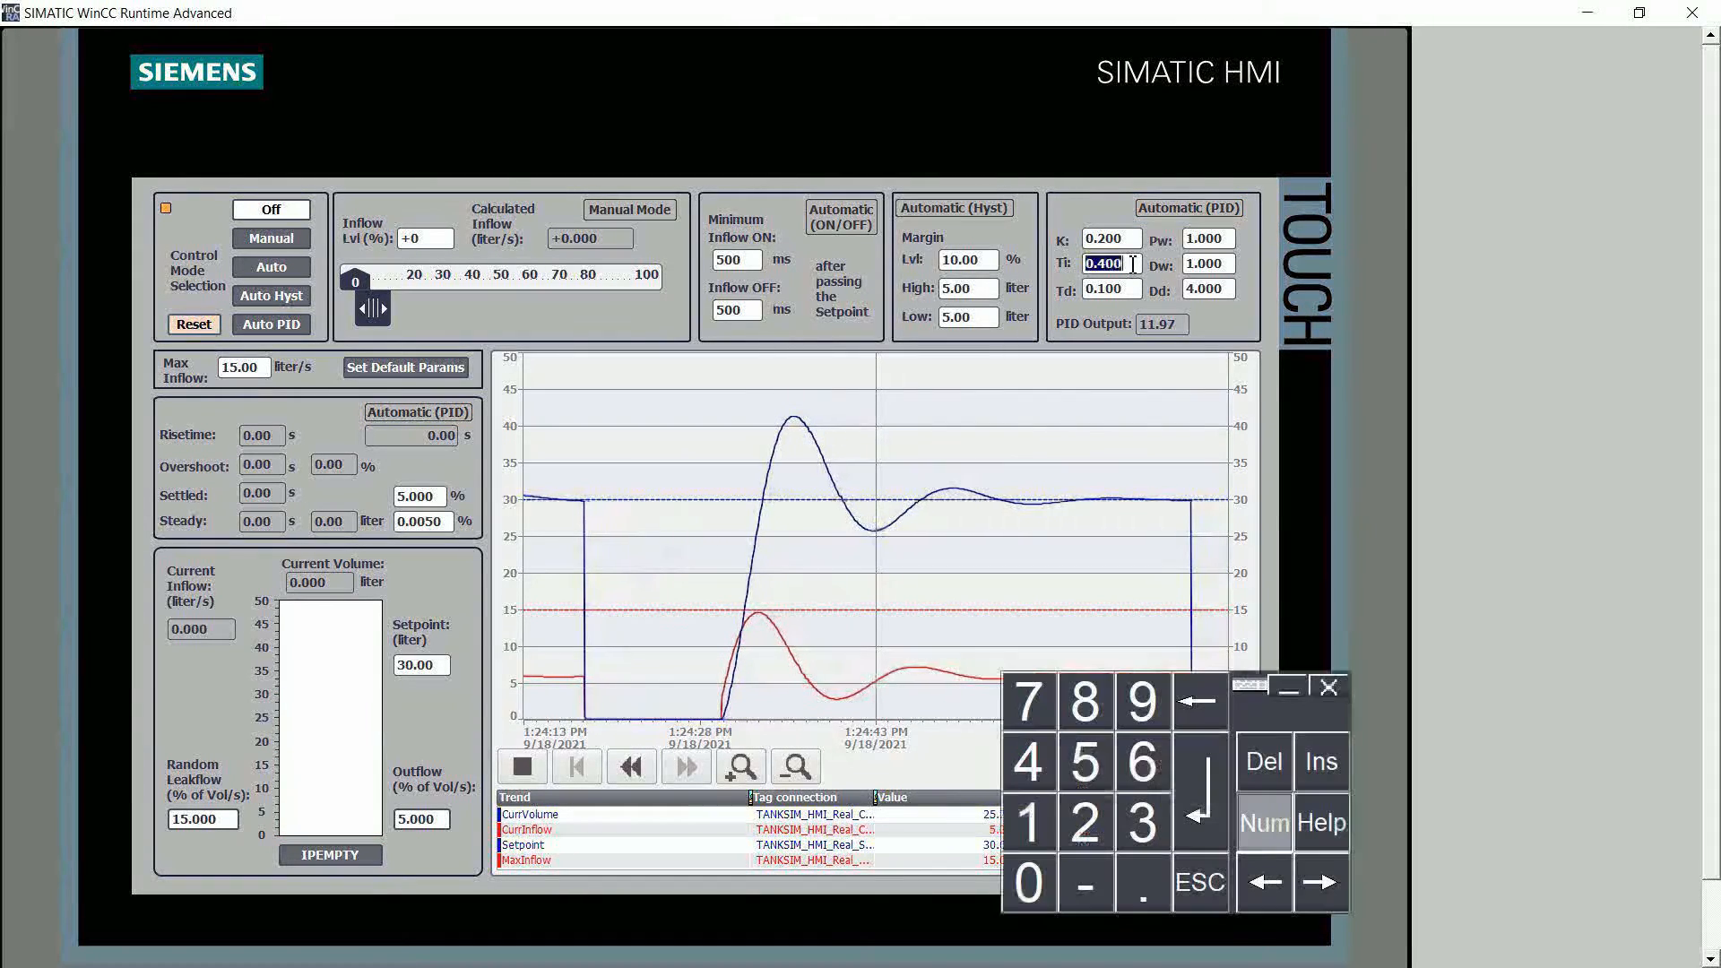
pyautogui.click(1039, 871)
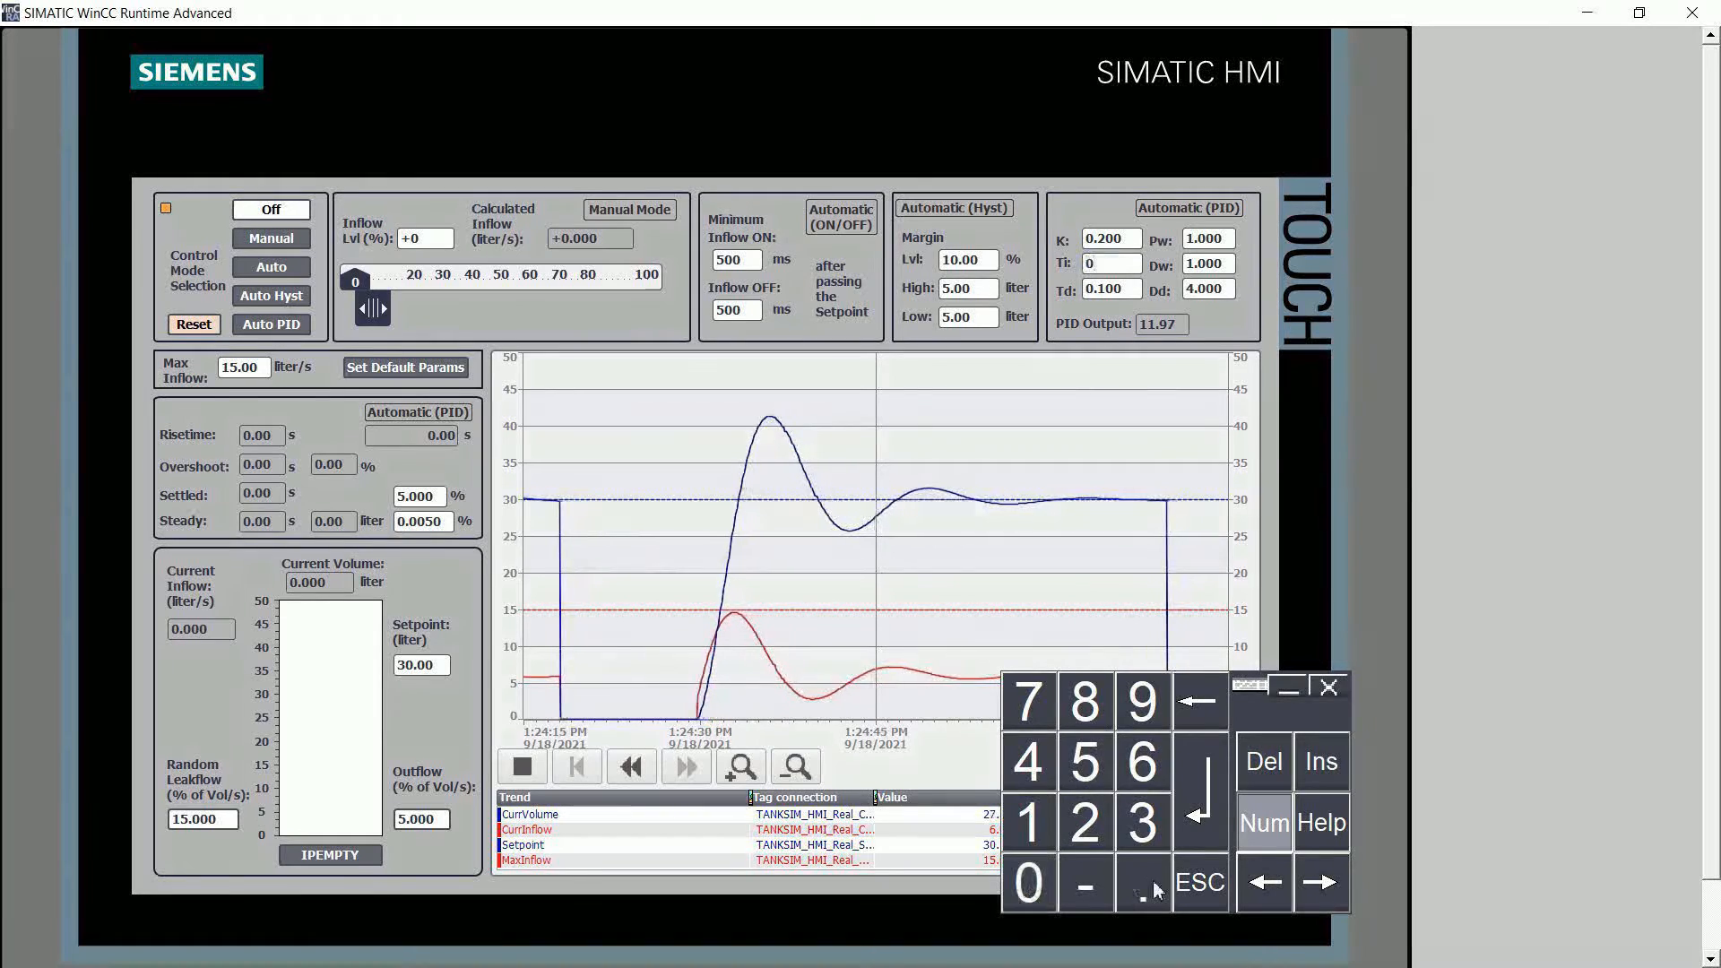
pyautogui.click(1085, 701)
pyautogui.click(1200, 789)
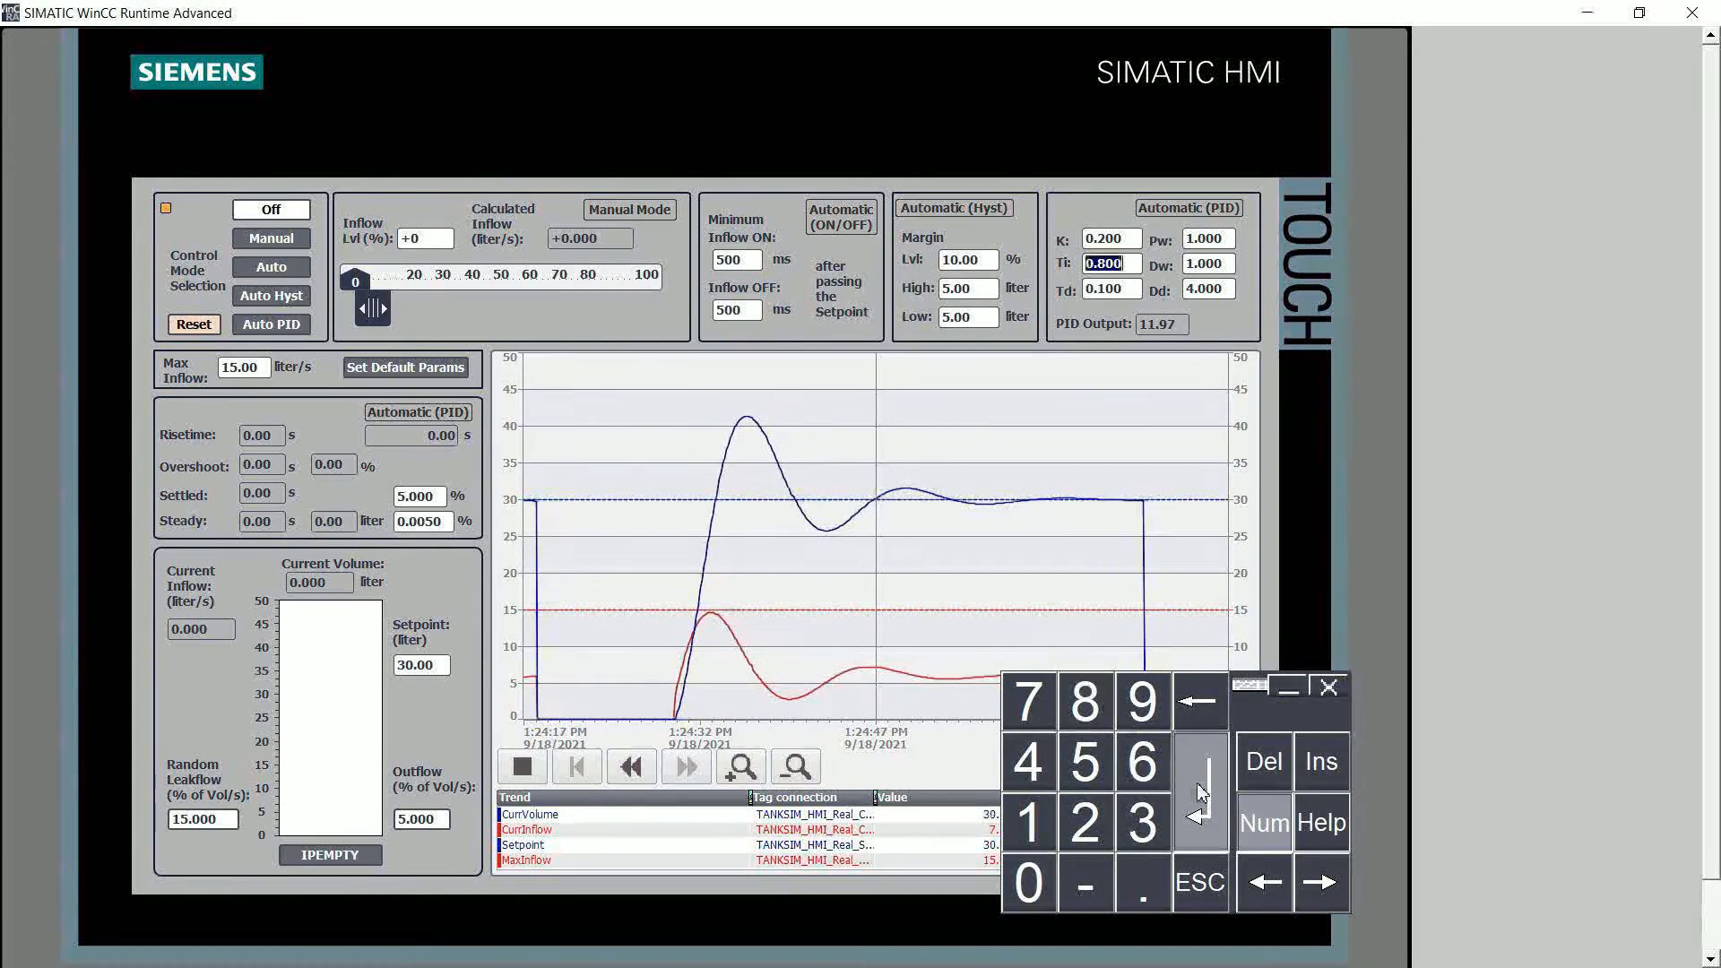
pyautogui.click(273, 326)
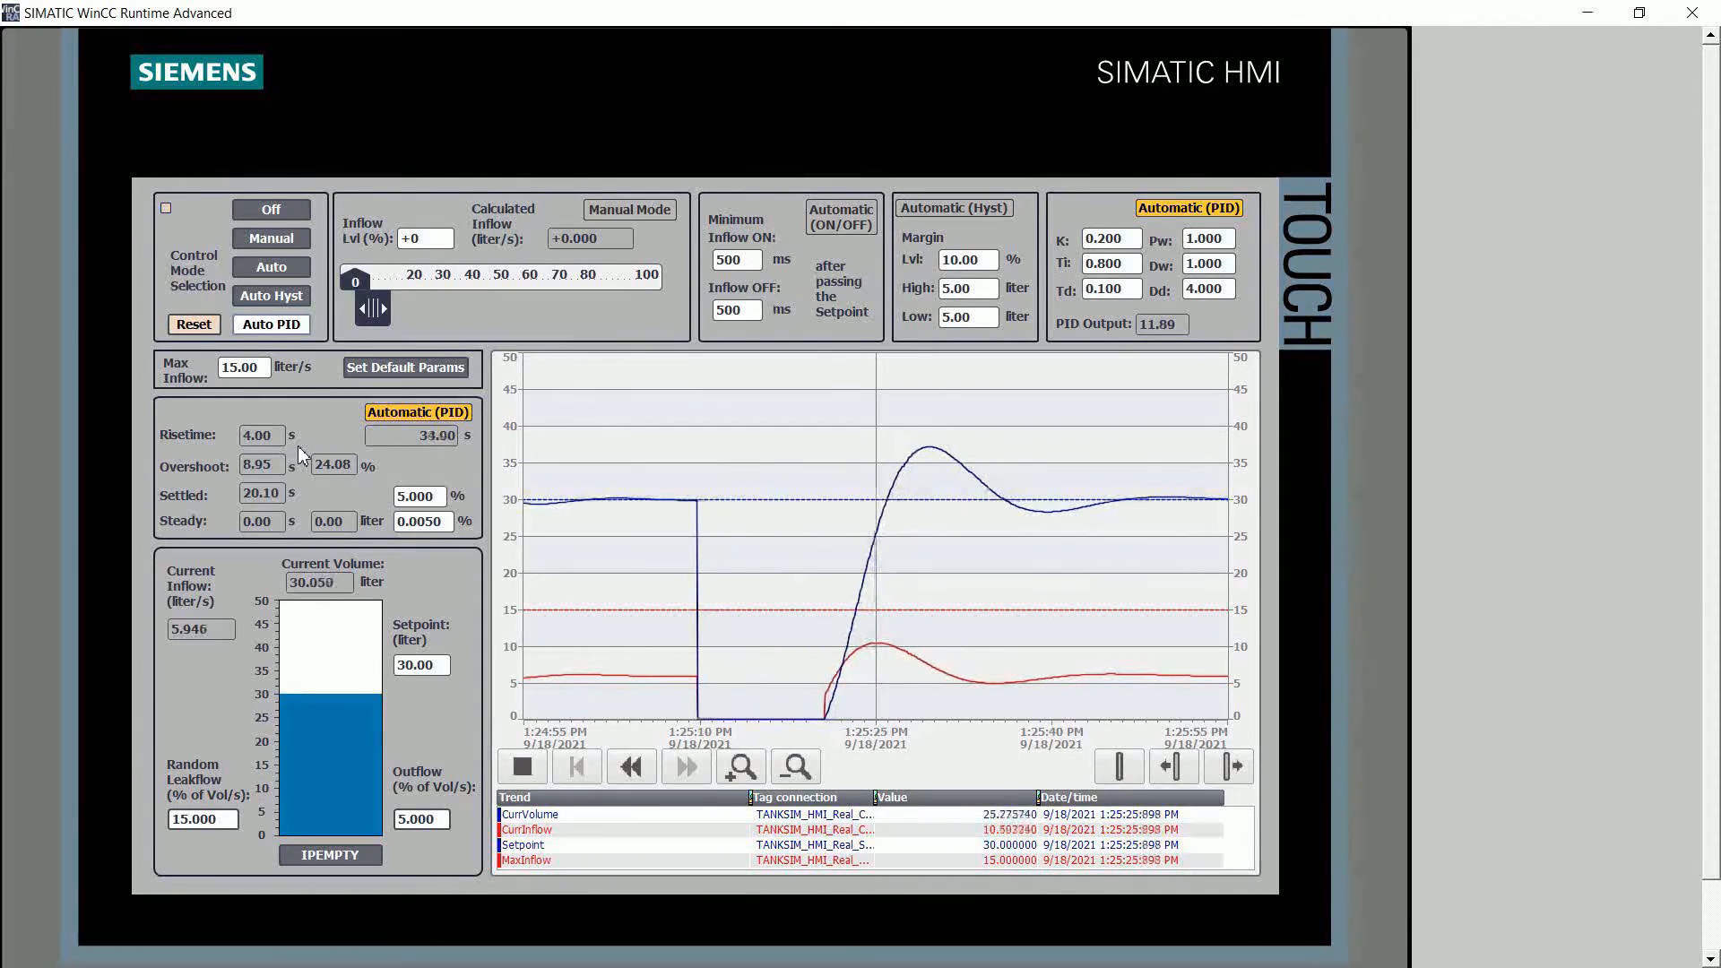
# Step: Reset the simulation and rerun Auto PID control with the gain K set to 0.5
pyautogui.click(194, 325)
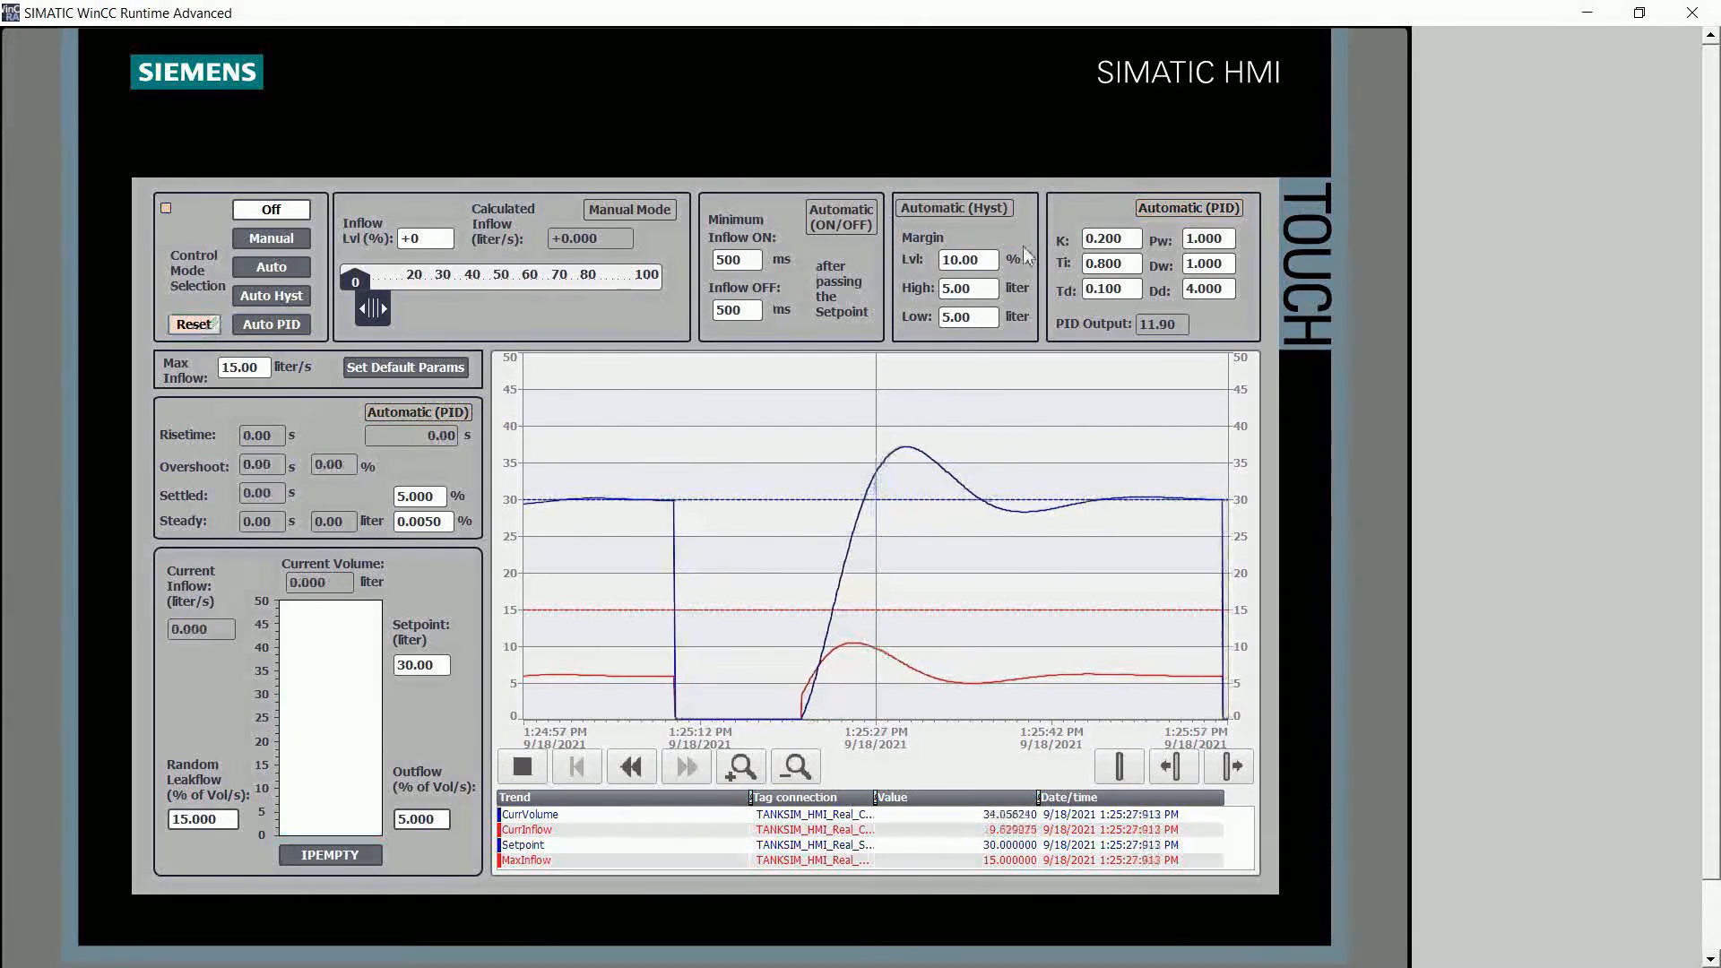
pyautogui.click(1128, 238)
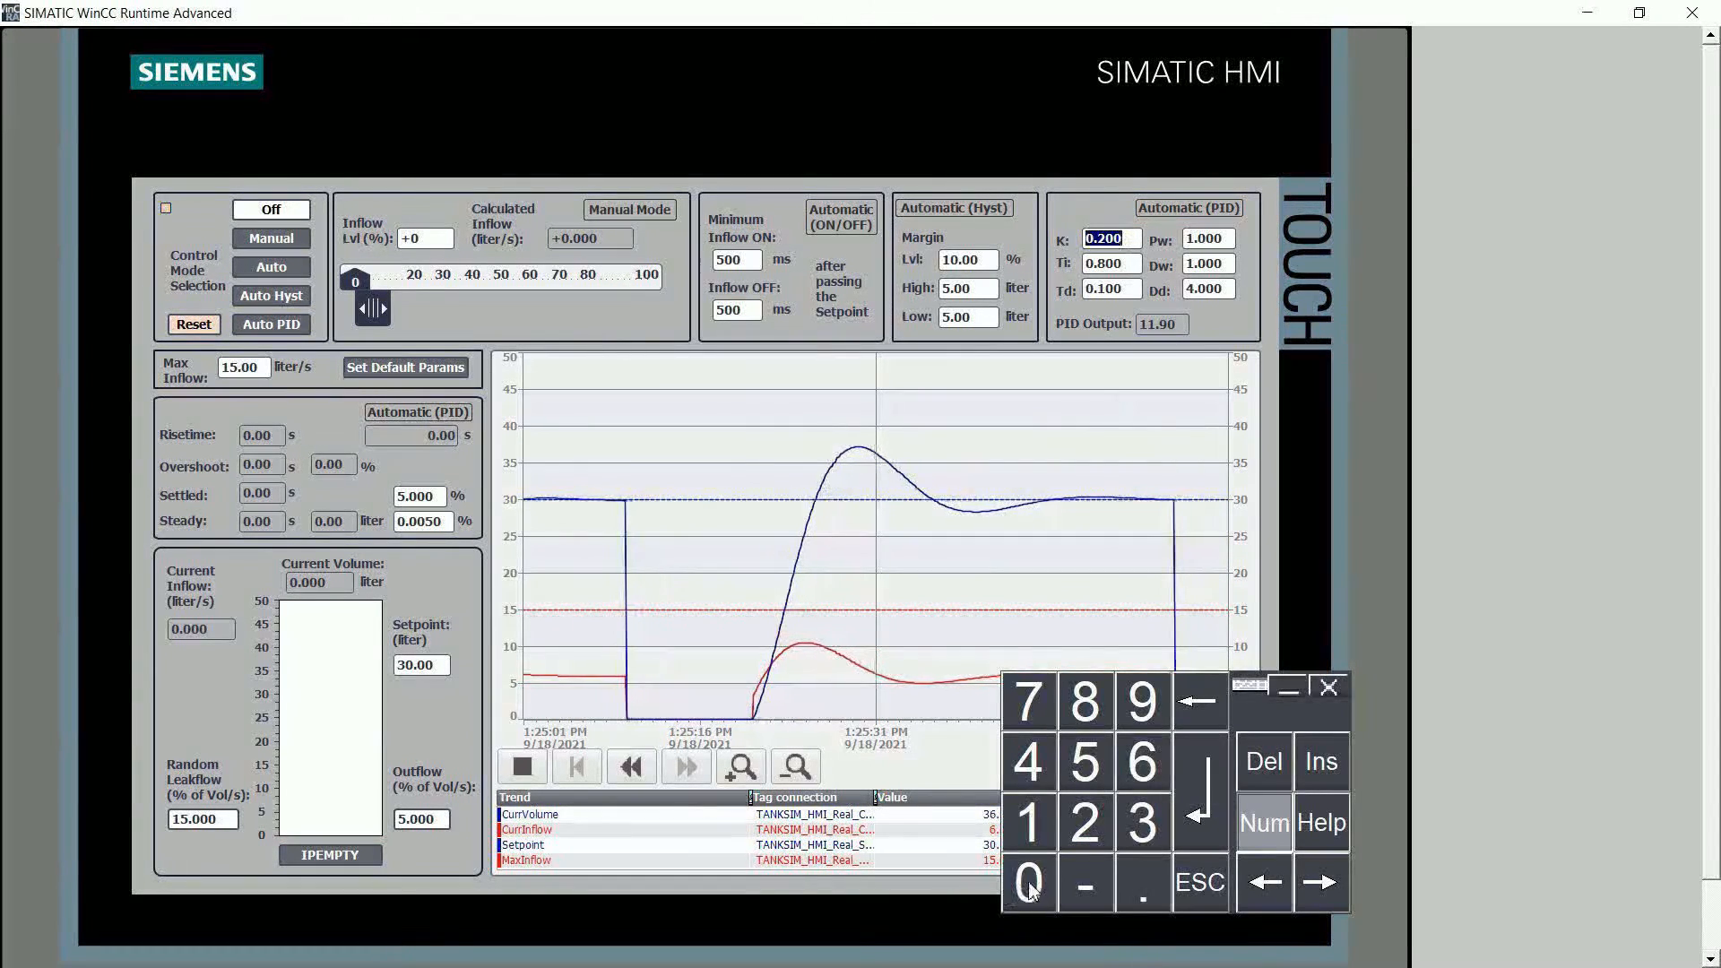
pyautogui.click(1029, 883)
pyautogui.click(1143, 883)
pyautogui.click(1085, 762)
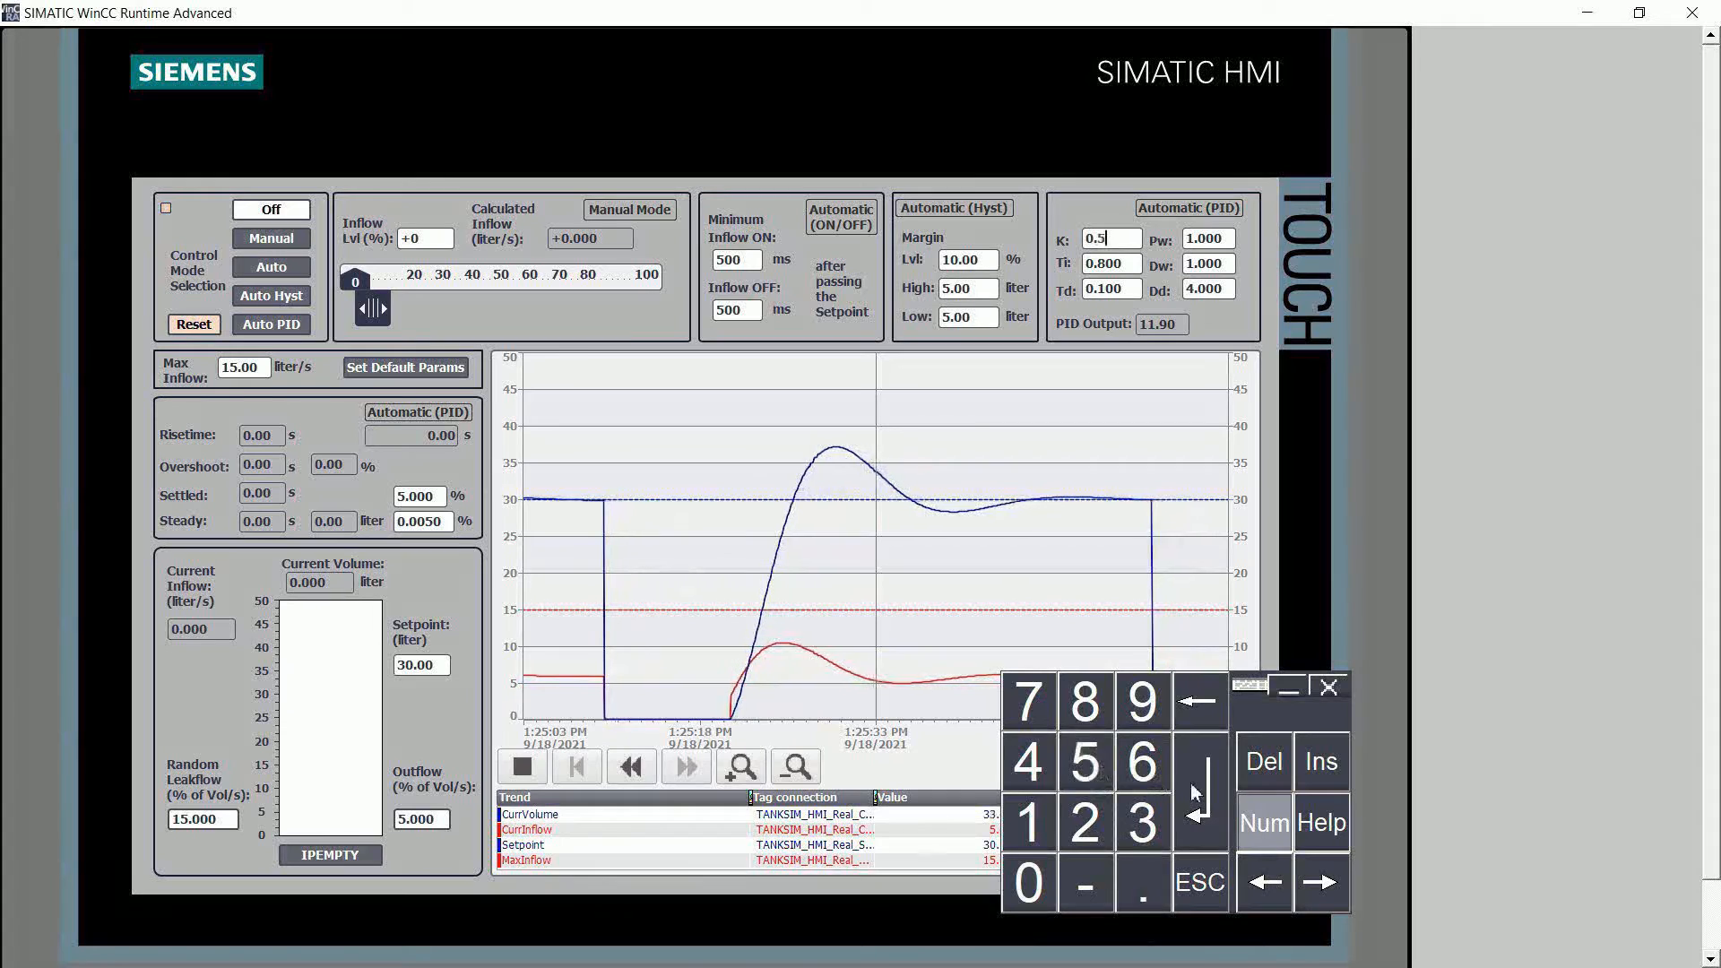
pyautogui.click(1199, 789)
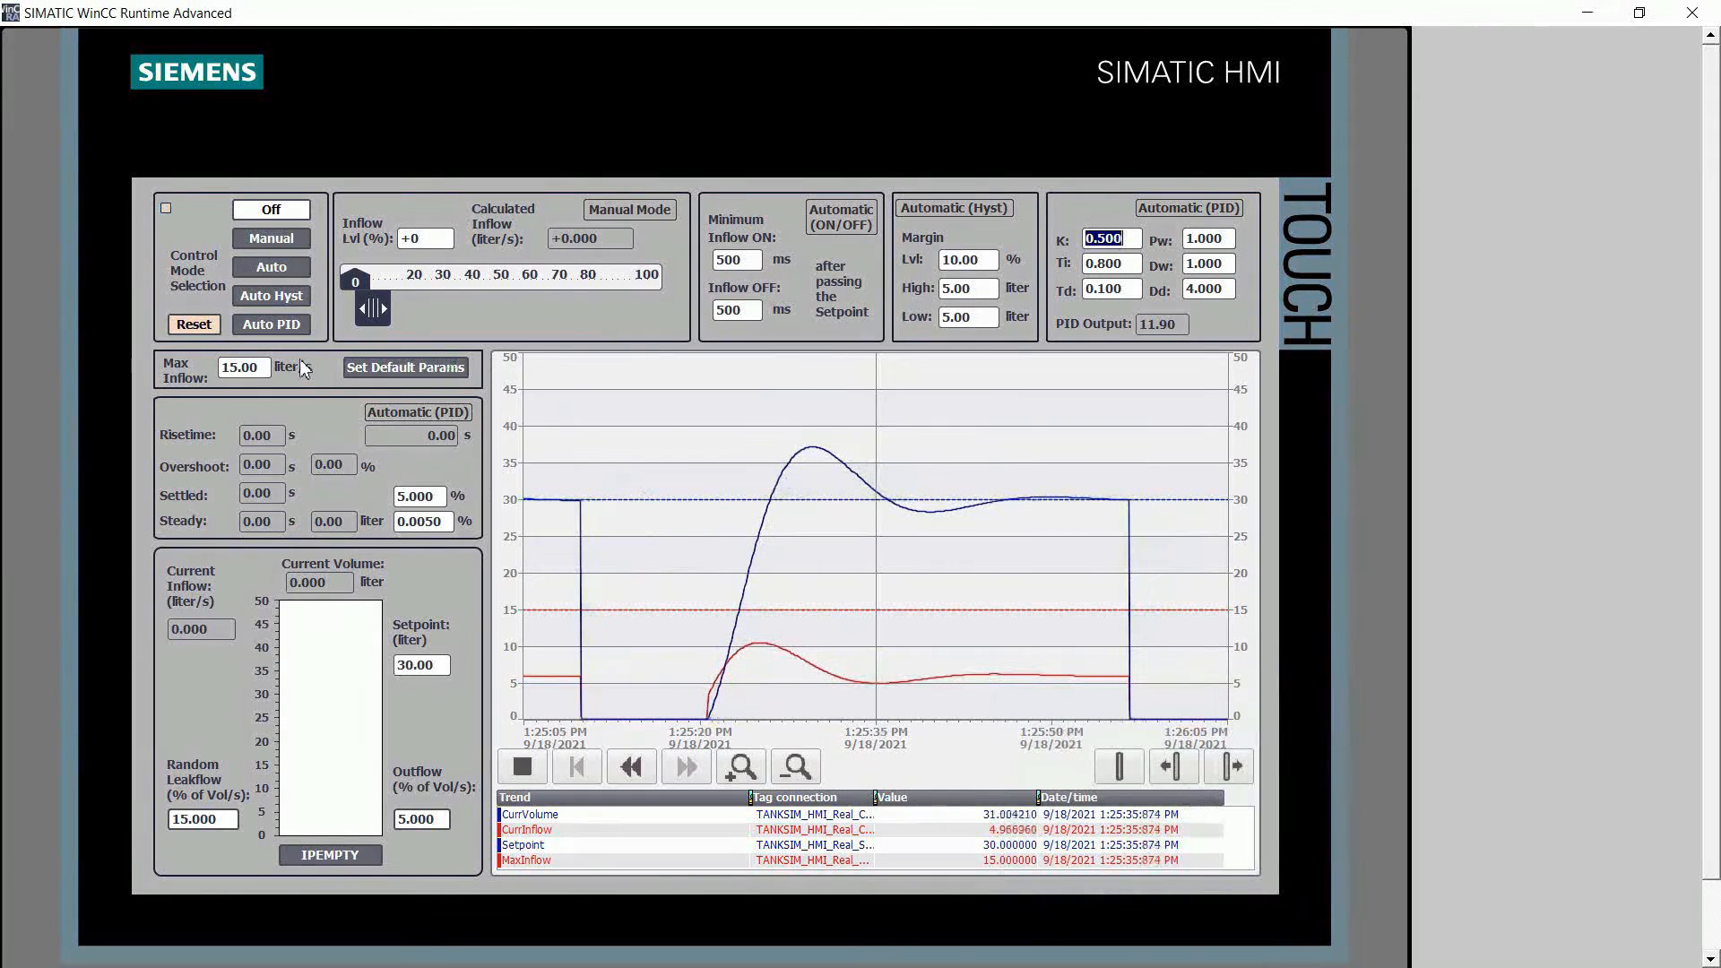
pyautogui.click(274, 327)
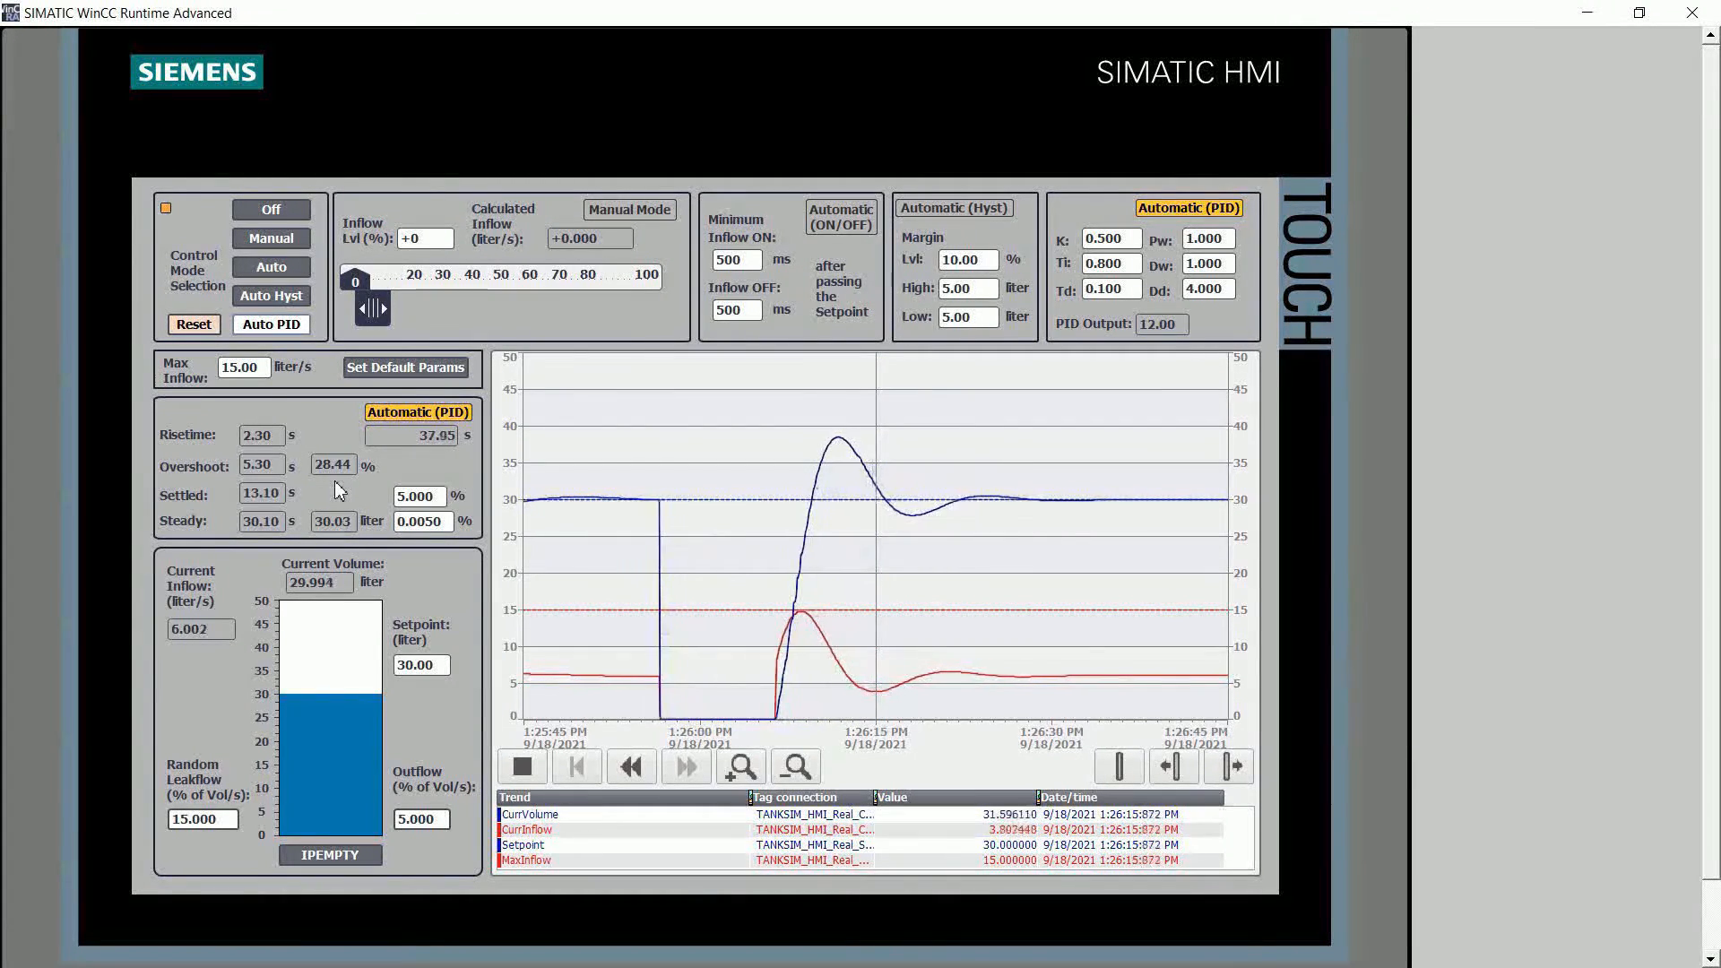
# Step: Reset the simulation and set the PID controller's Ti to 1
pyautogui.click(197, 325)
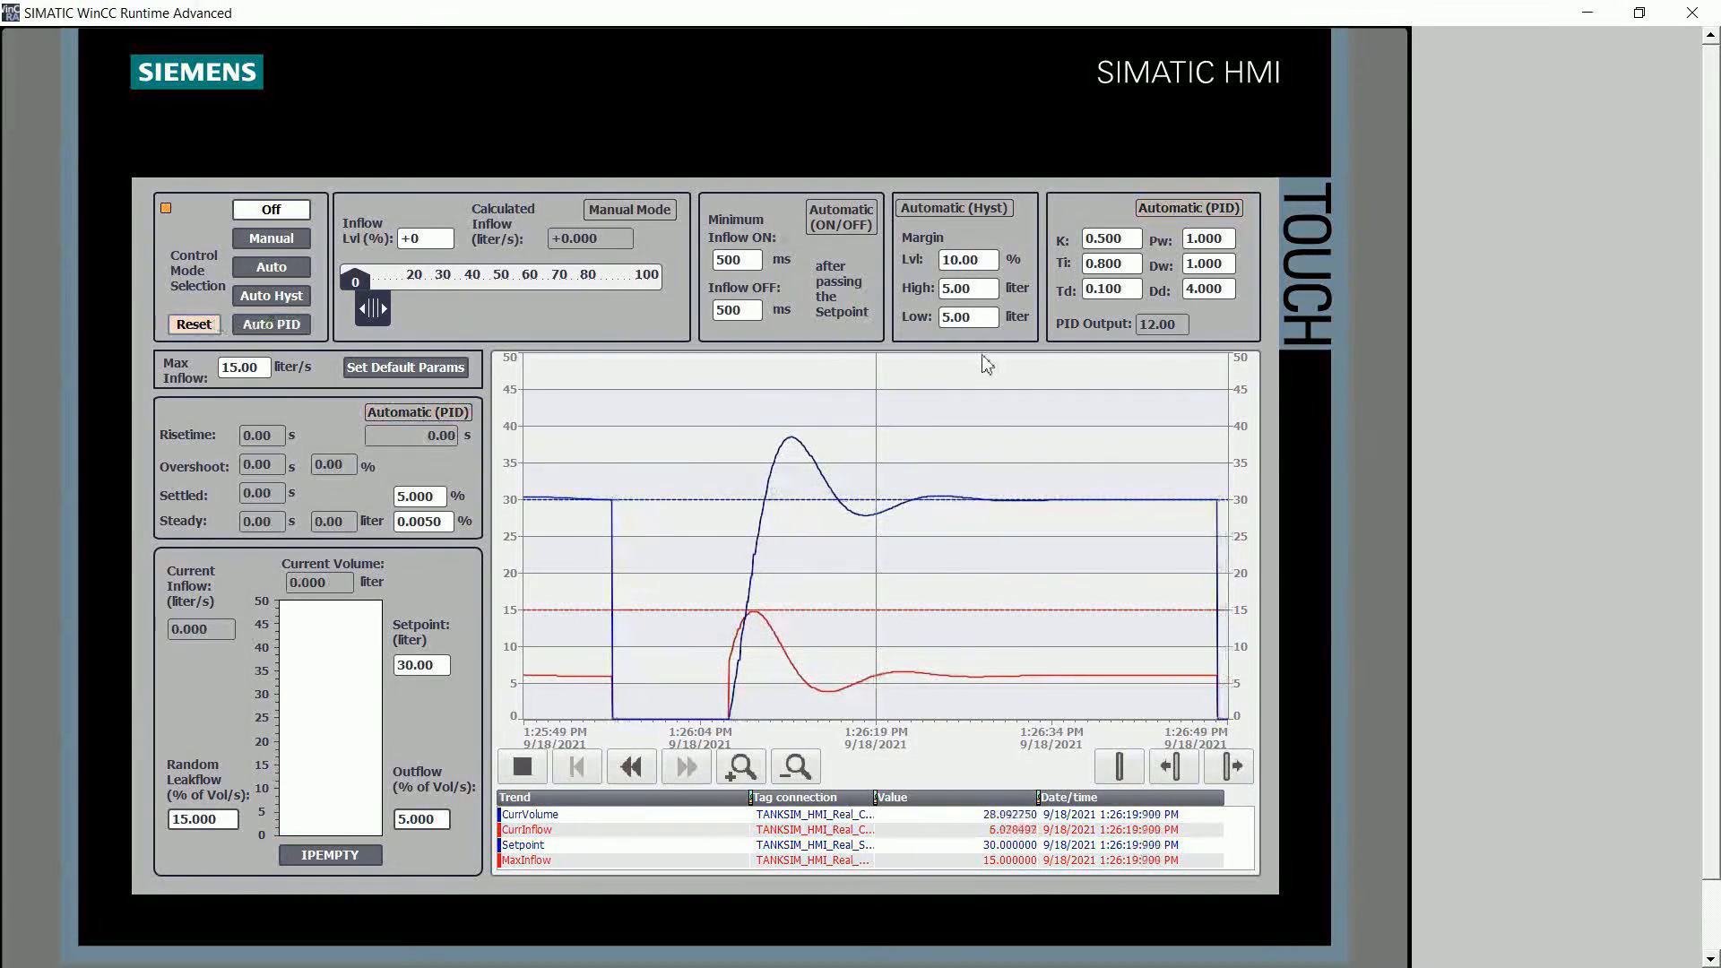
pyautogui.click(1138, 265)
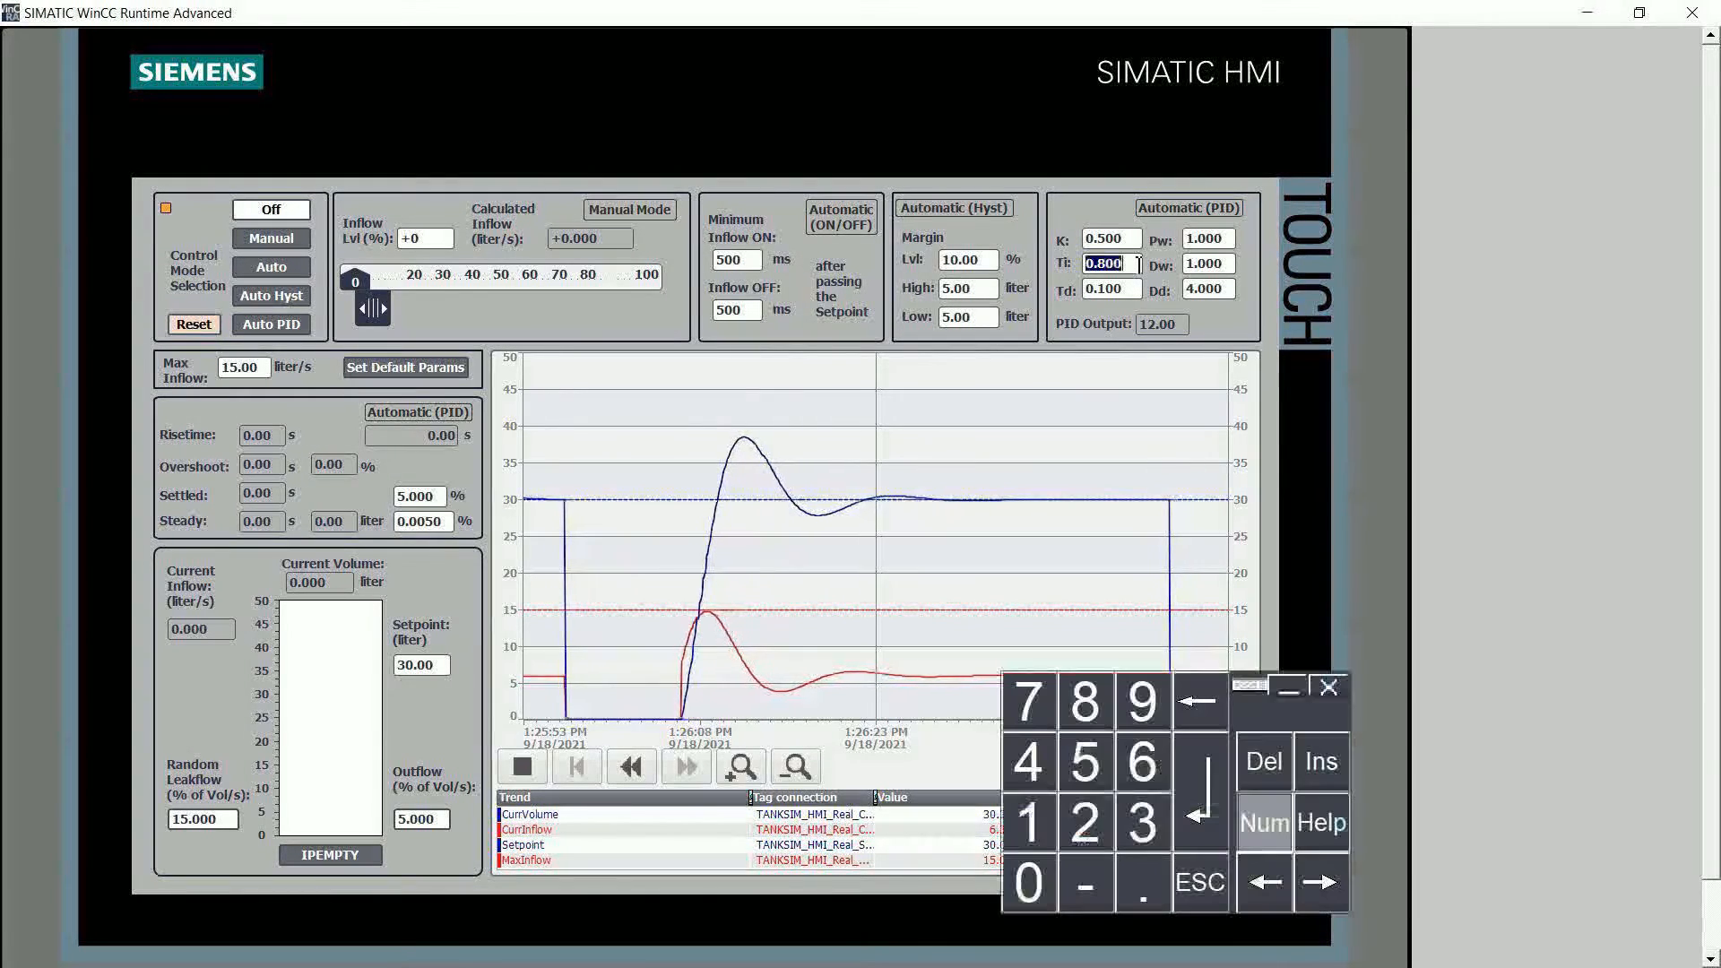
pyautogui.click(1029, 822)
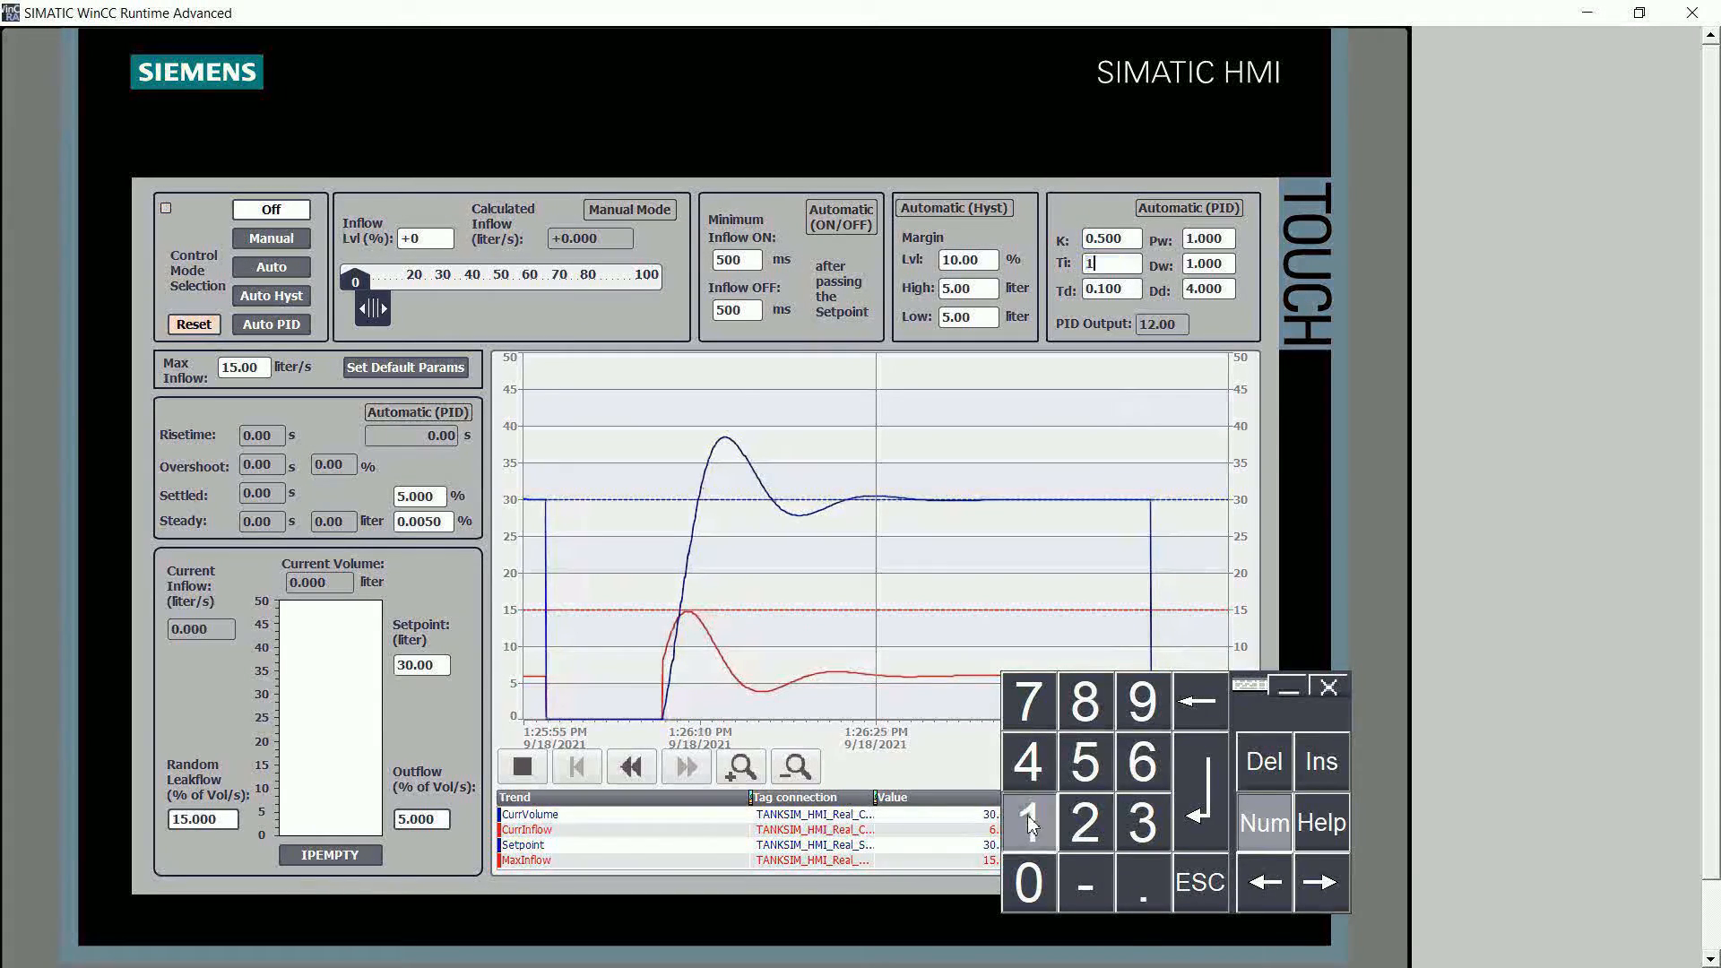
pyautogui.click(1200, 788)
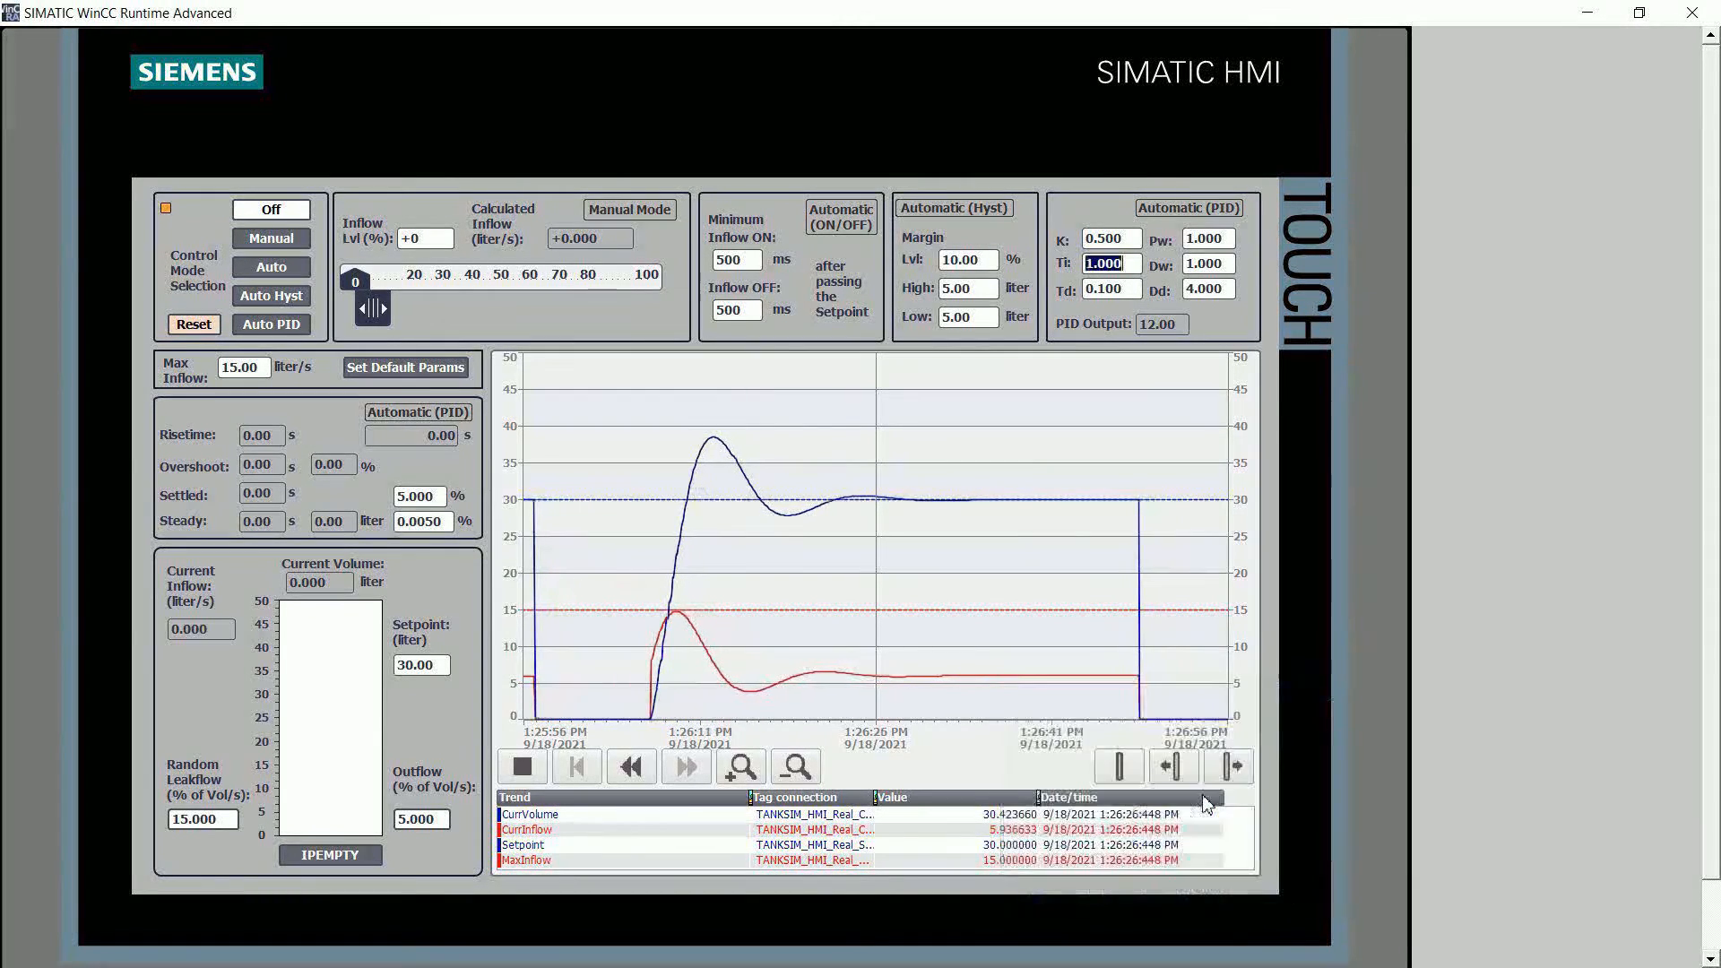
# Step: Run Auto PID control on the empty tank and pause the trend chart on the recorded step response
pyautogui.click(272, 324)
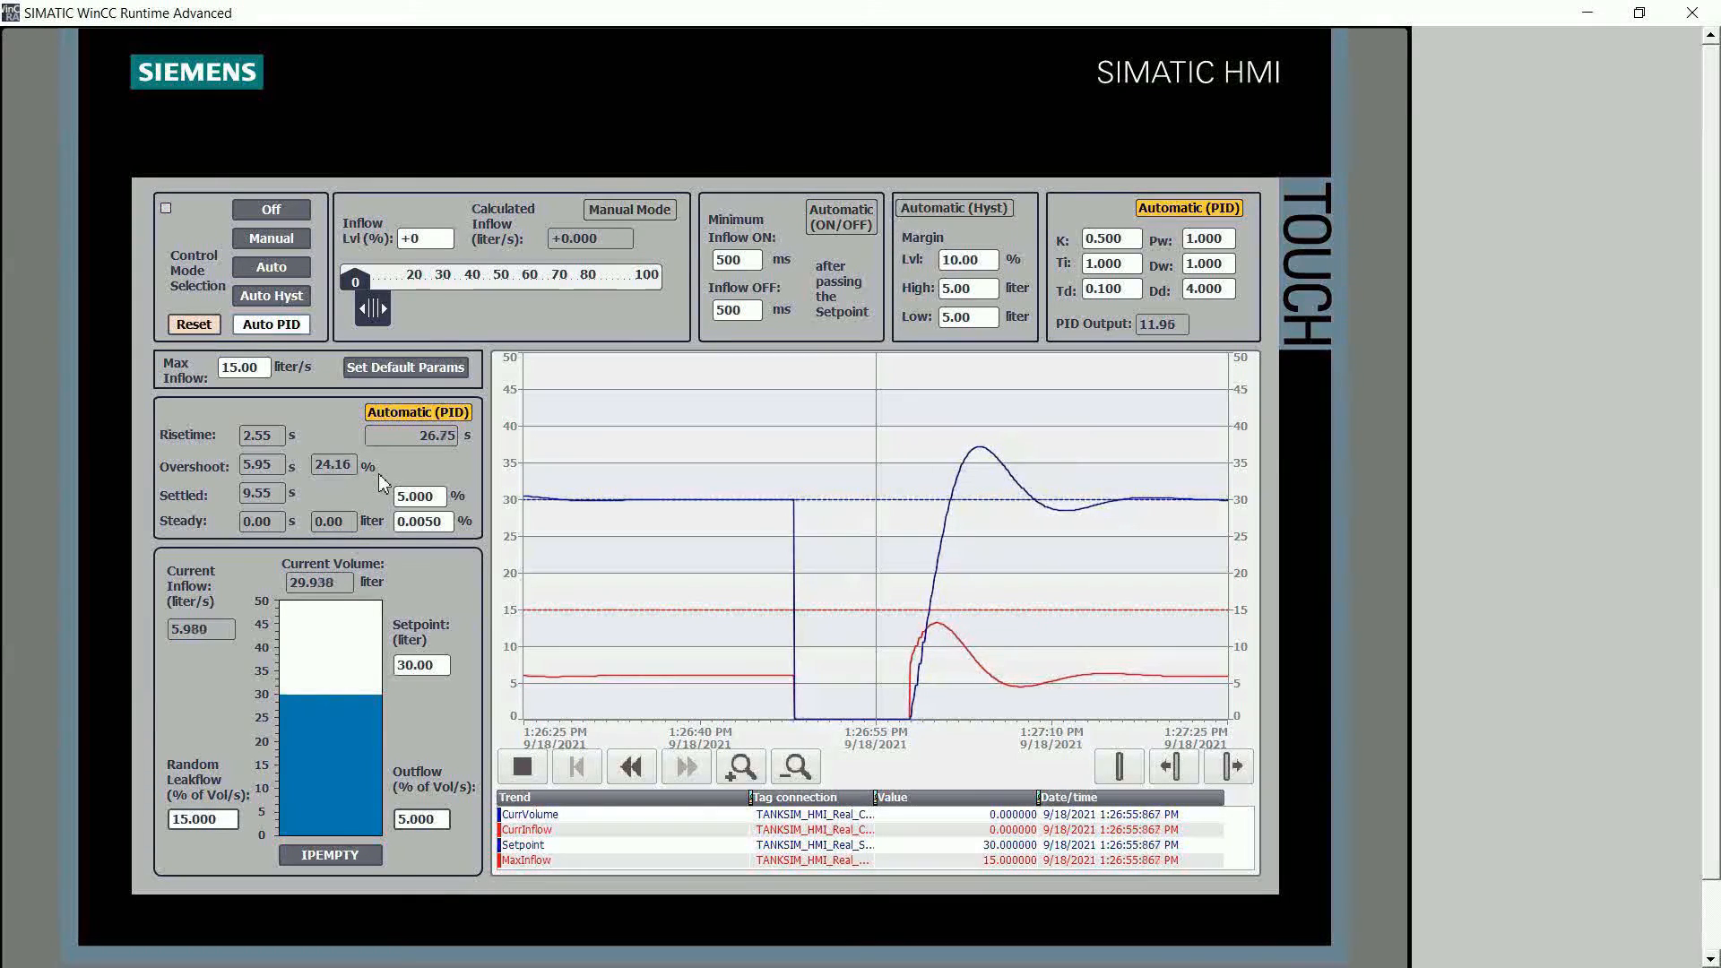
pyautogui.click(521, 770)
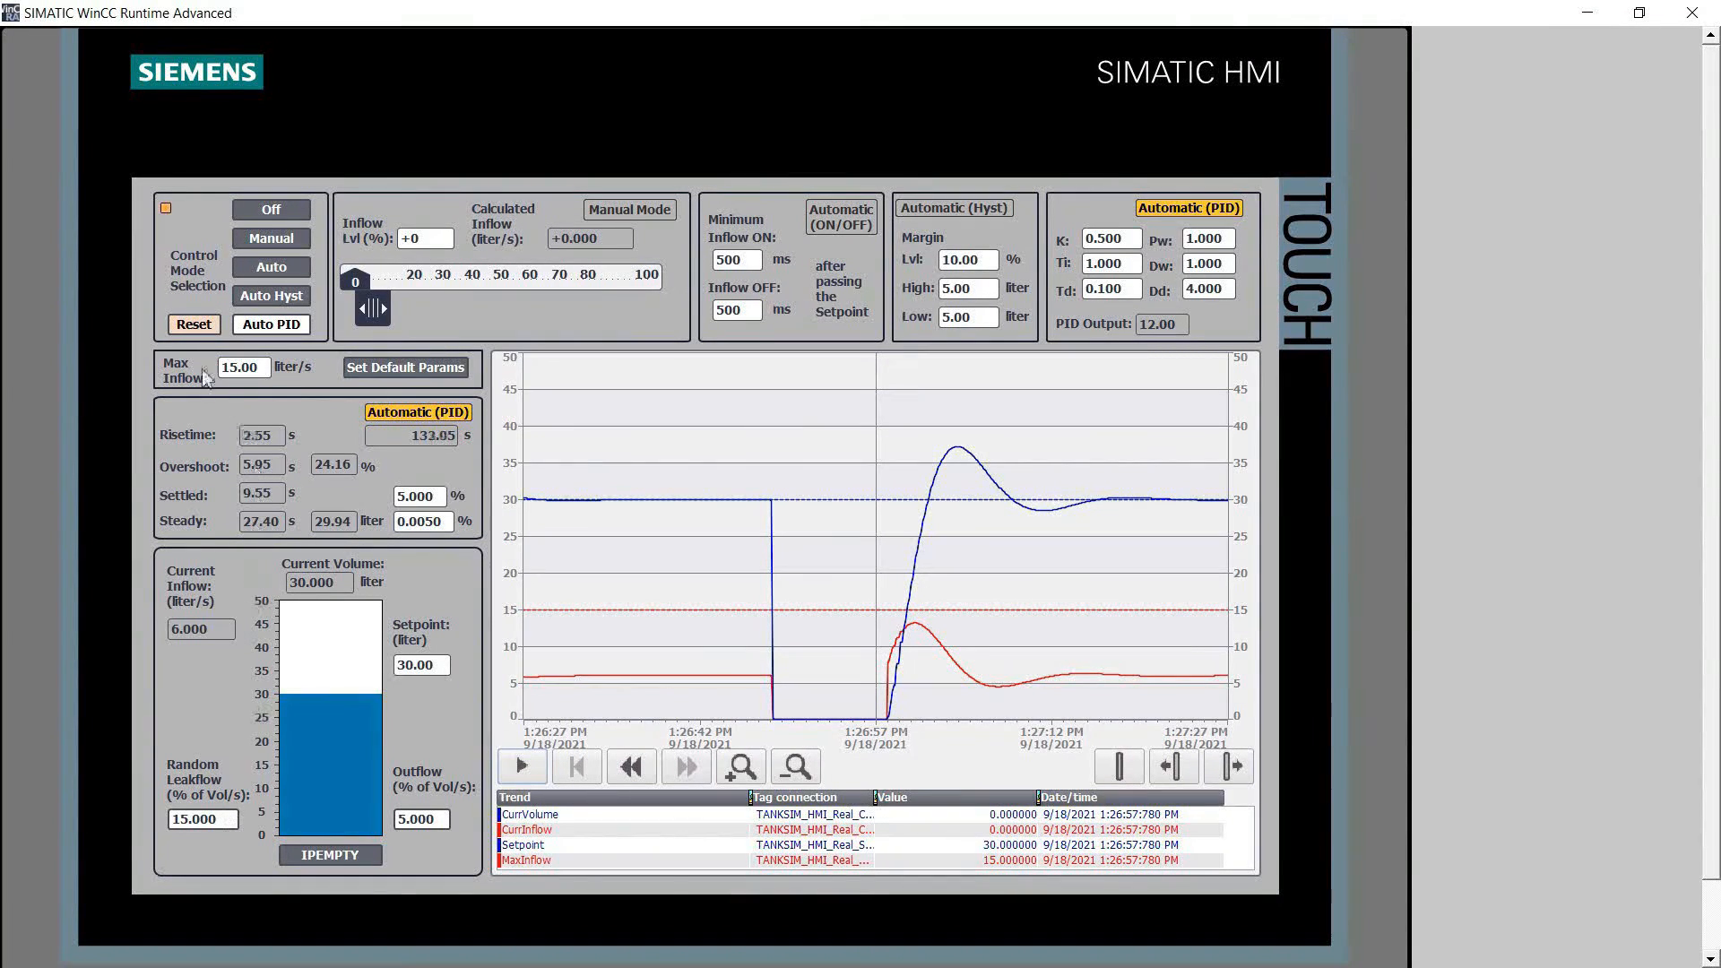
# Step: Reset the simulation and set the tank's outflow to 20 % of the volume per second
pyautogui.click(194, 324)
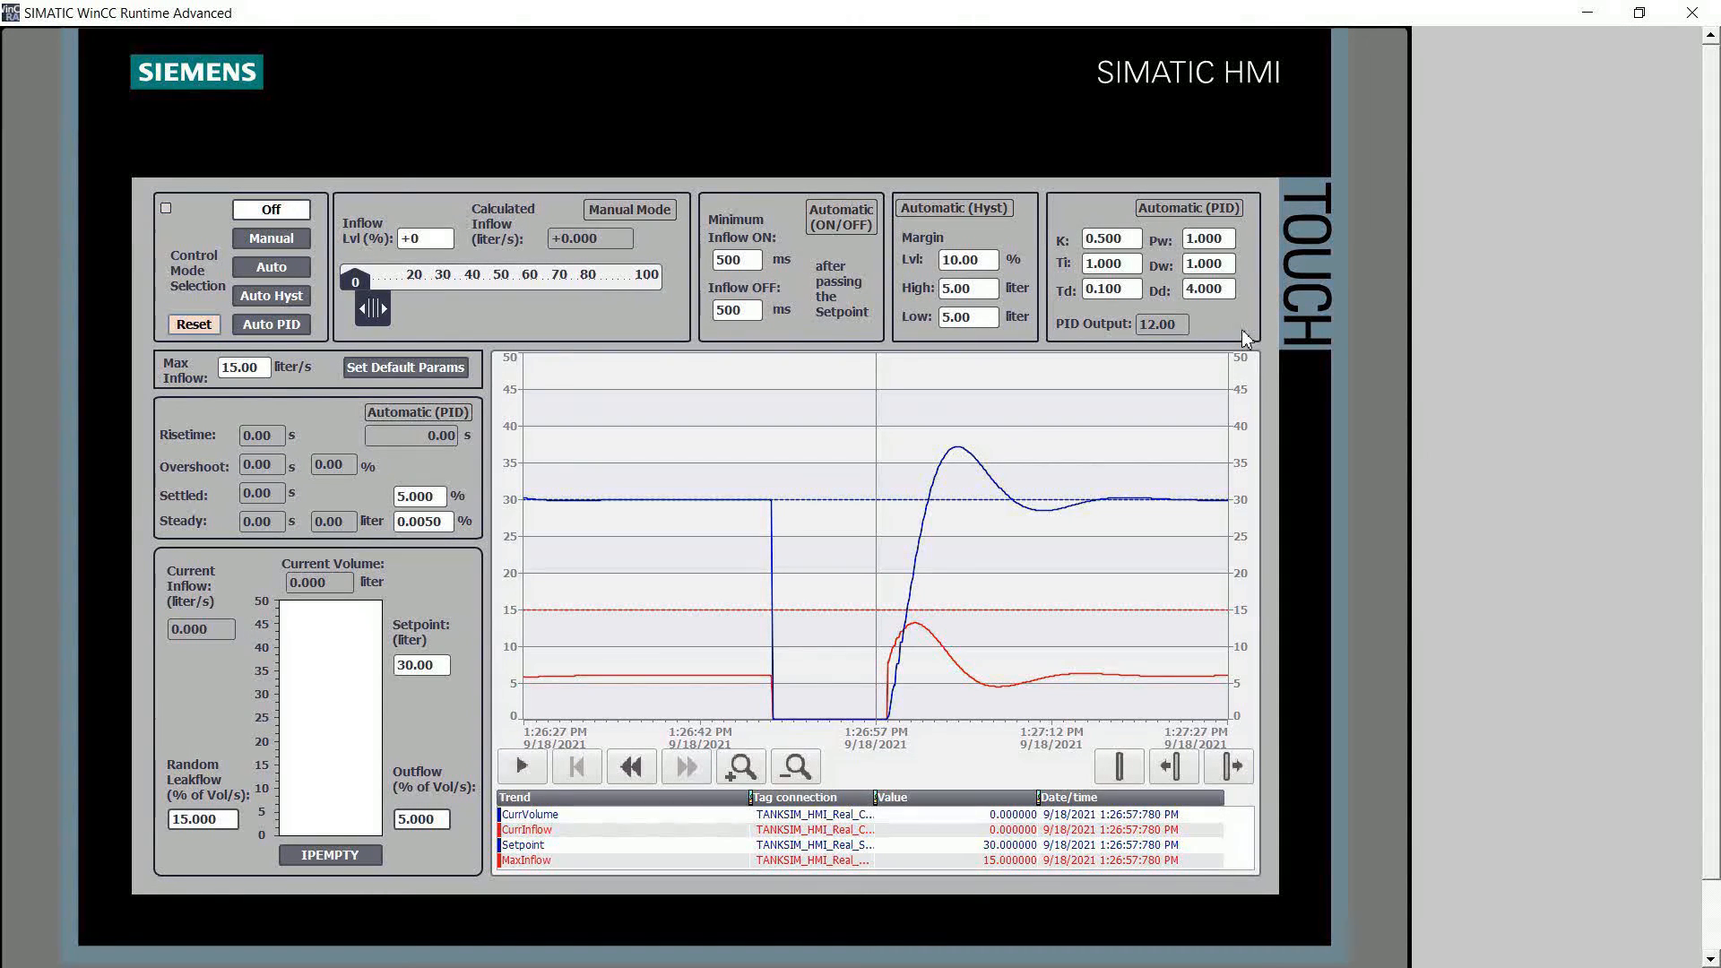
pyautogui.click(447, 821)
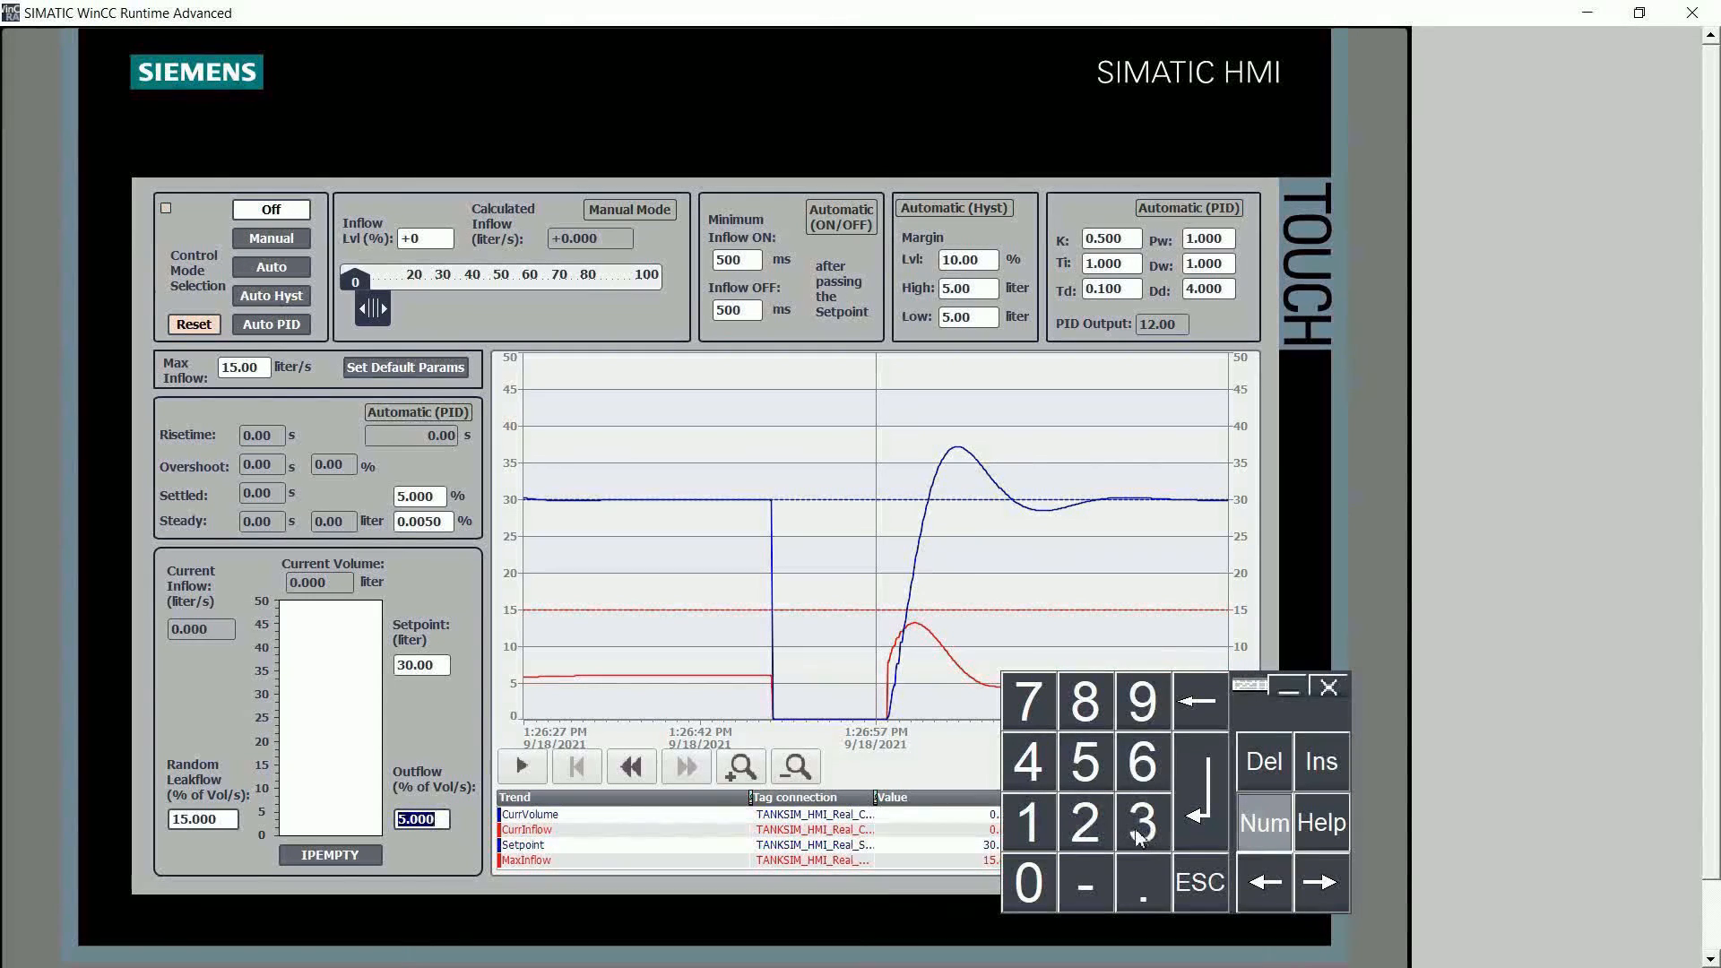
pyautogui.click(1084, 823)
pyautogui.click(1029, 886)
pyautogui.click(1198, 805)
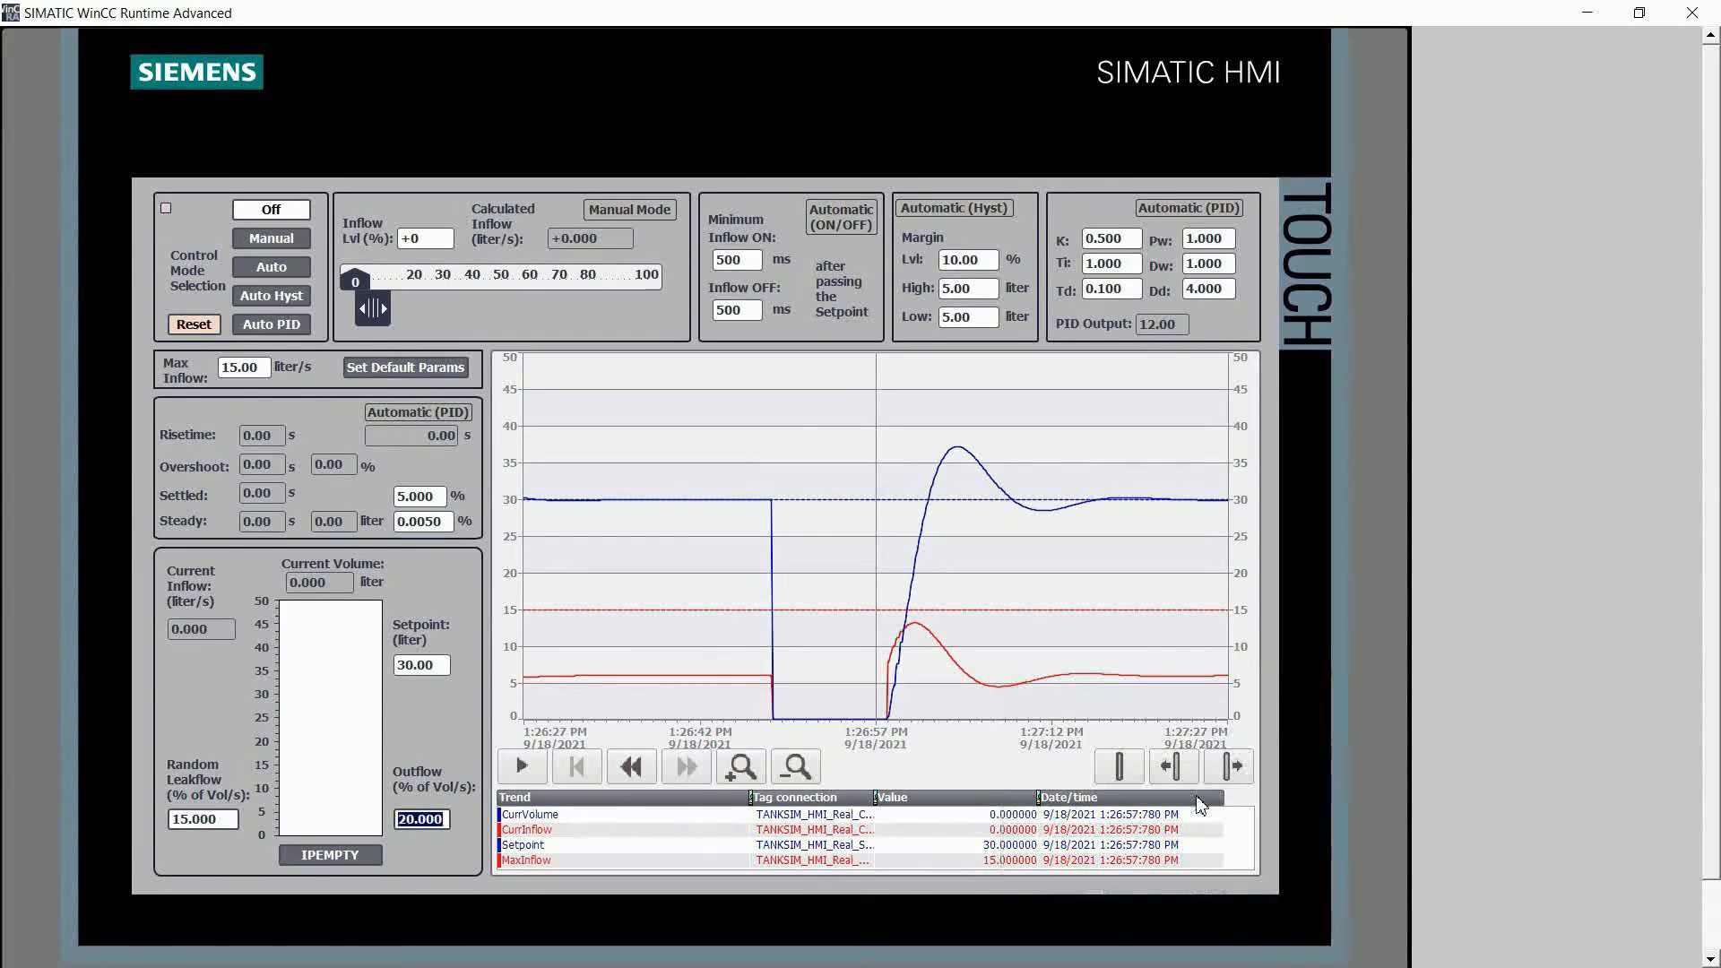
# Step: Resume the trend chart for a new Auto PID control run, and reset the simulation once the level is steady
pyautogui.click(521, 771)
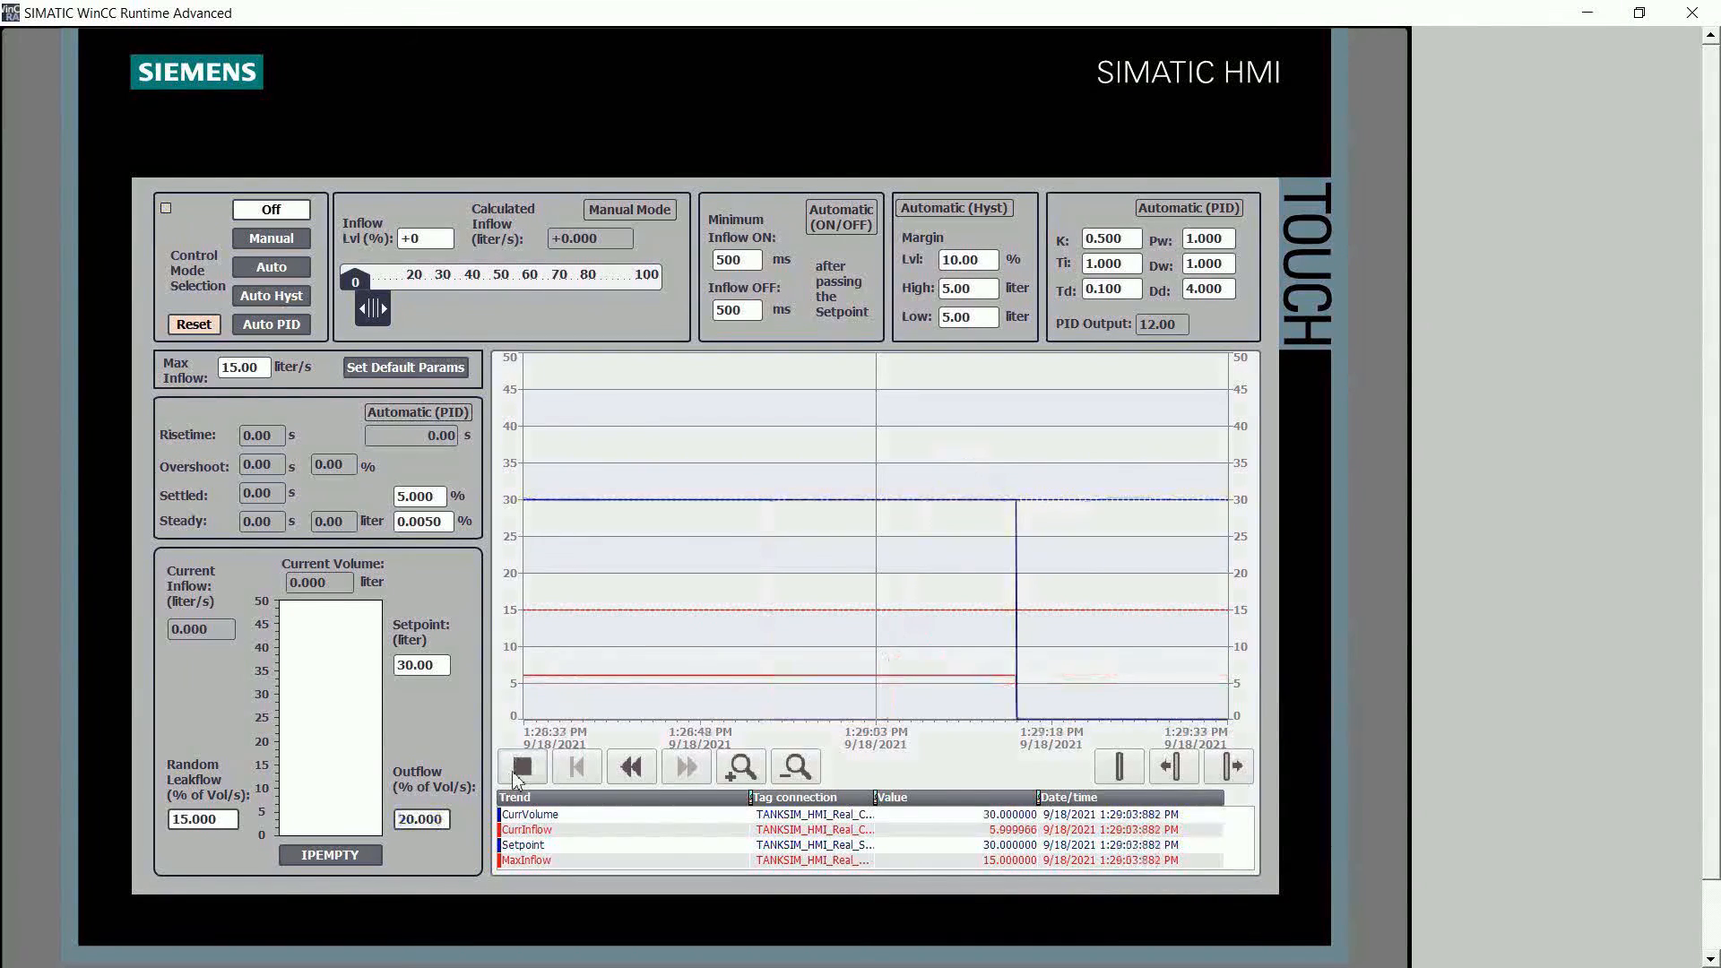
pyautogui.click(272, 328)
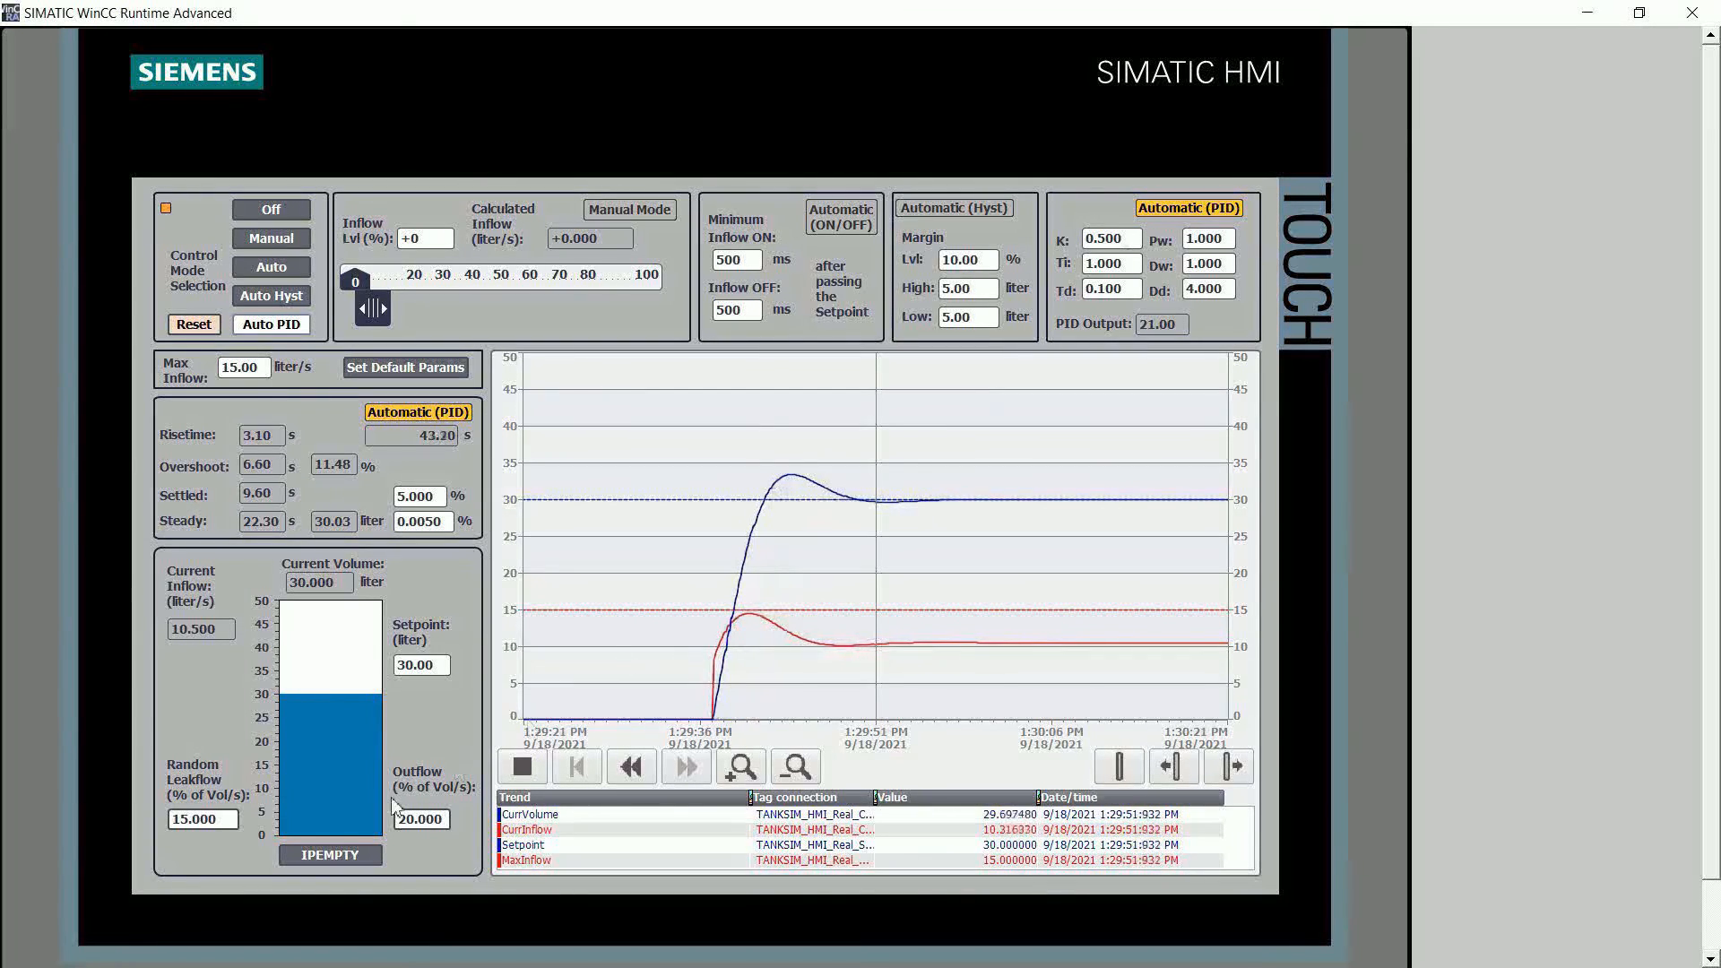
pyautogui.click(197, 324)
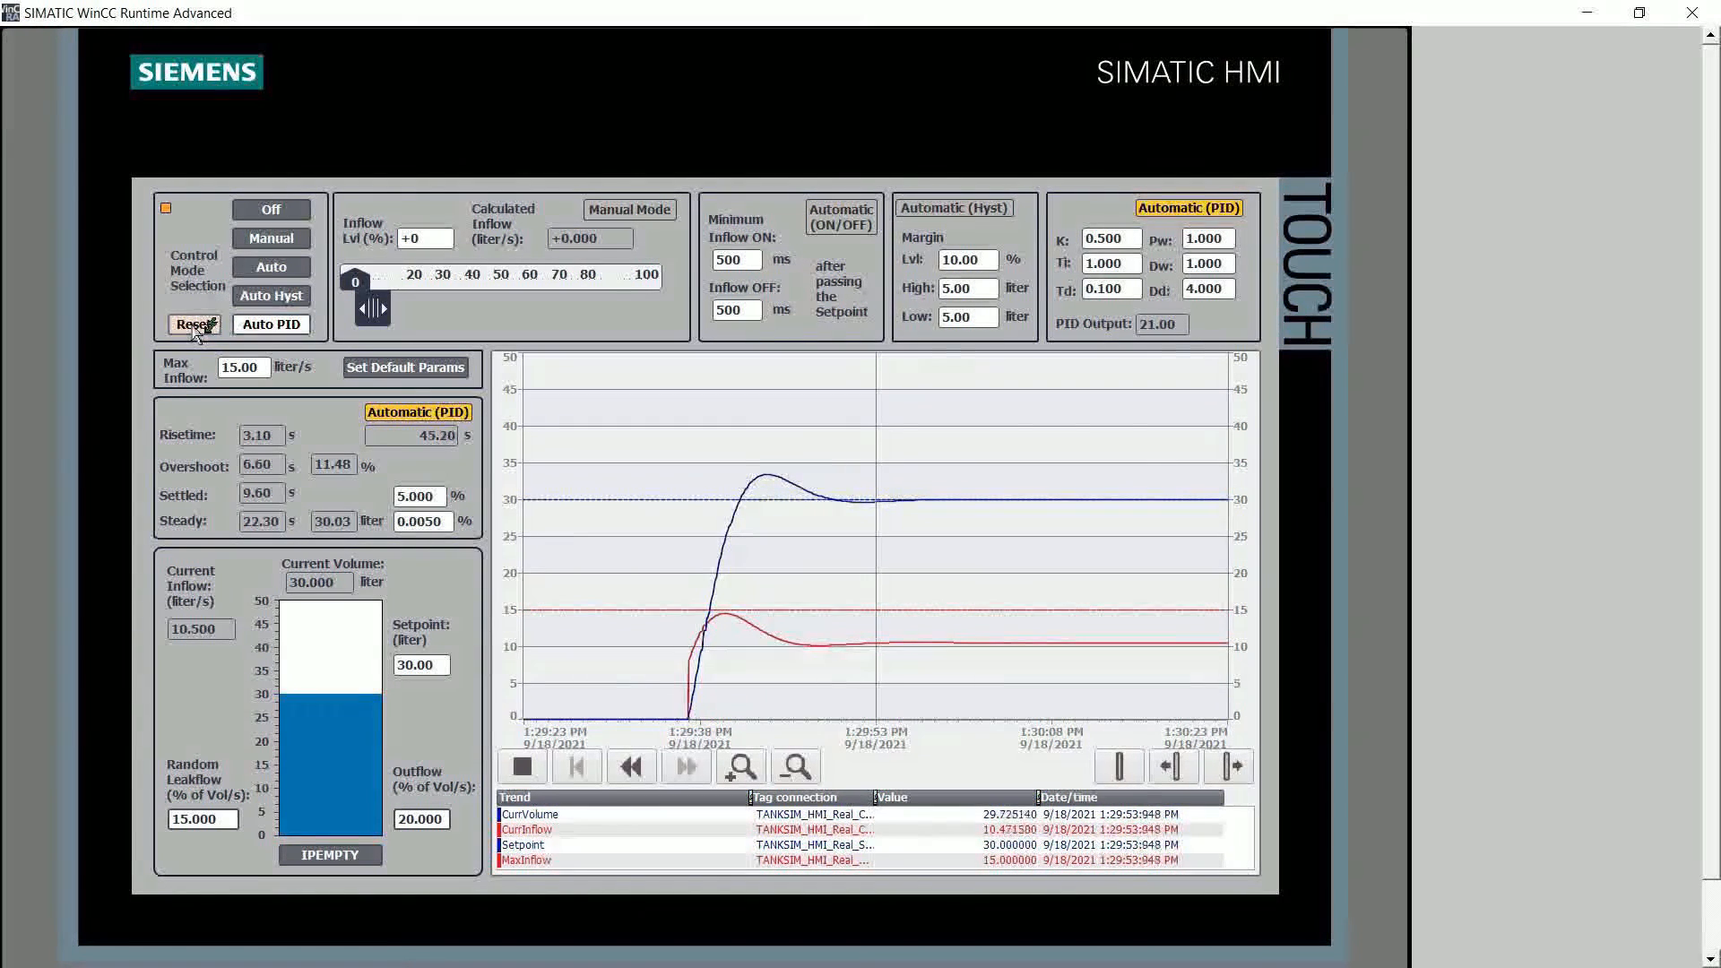